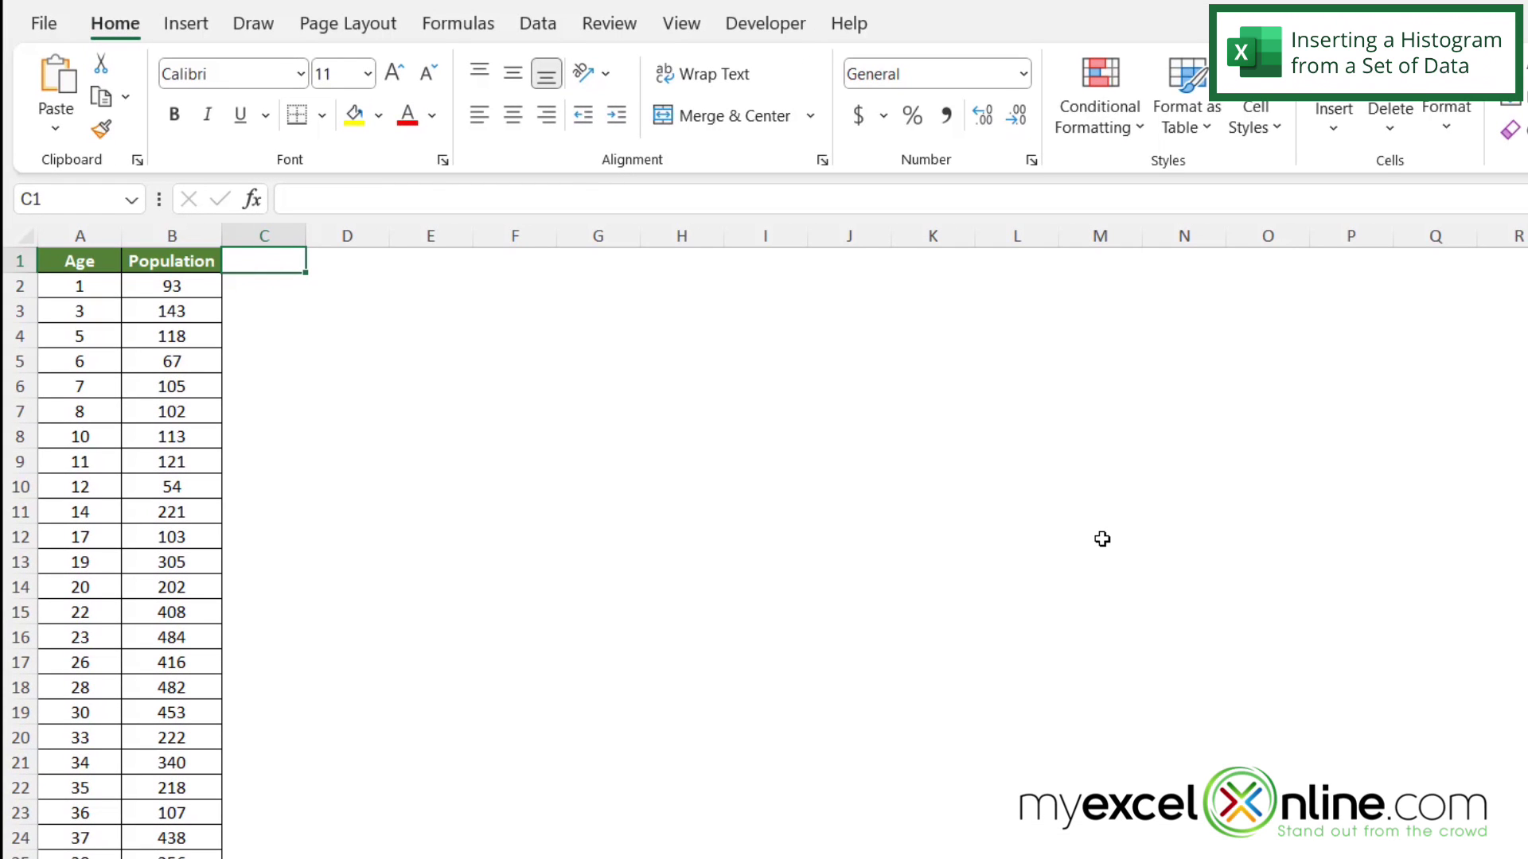
Select the Age and Population columns from A1 and insert a Histogram statistic chart
left_click(347, 315)
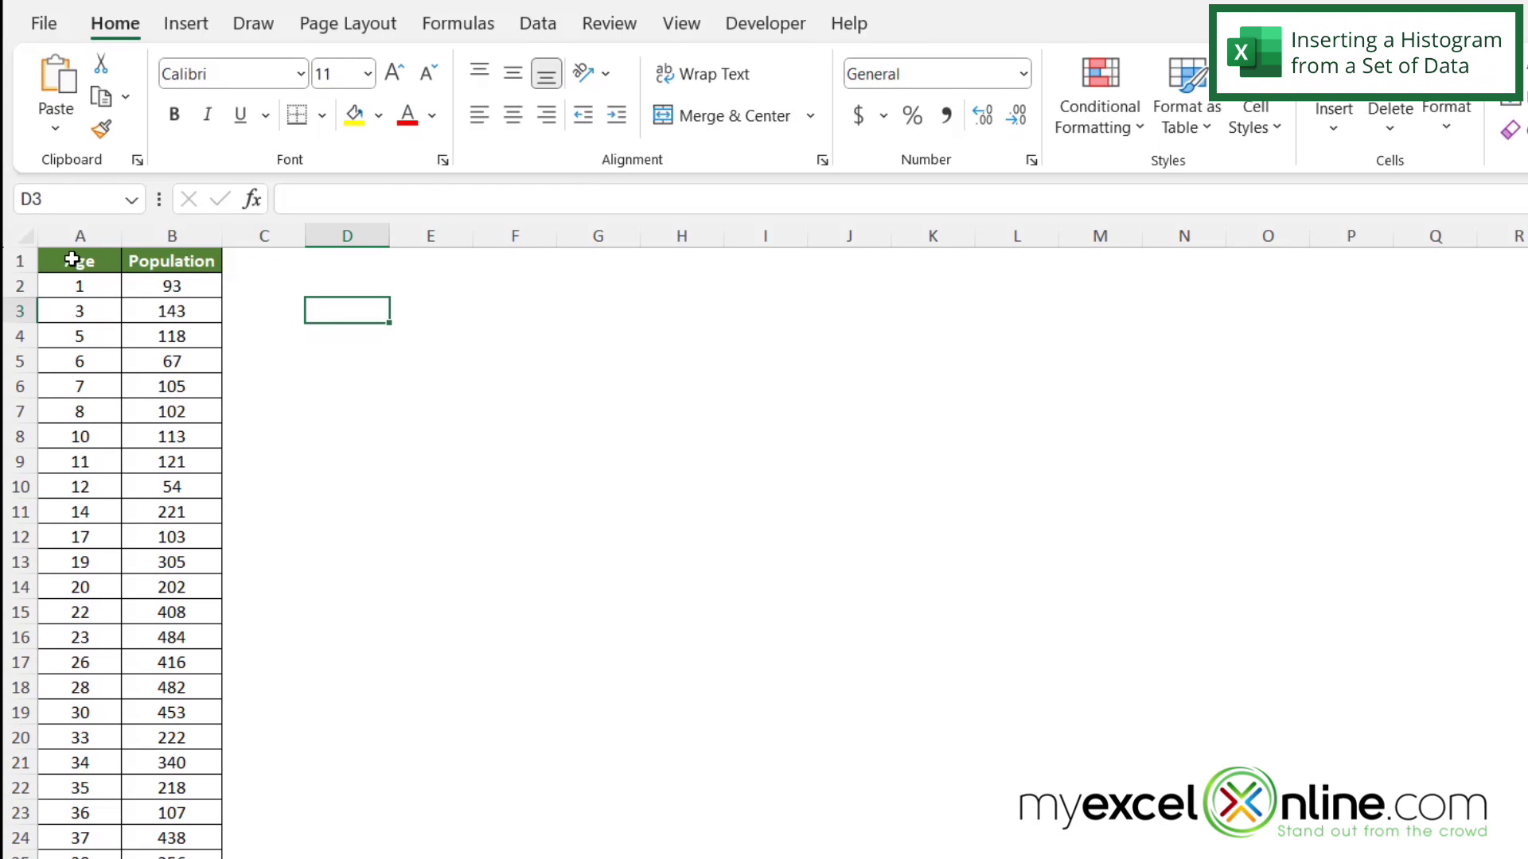
left_click(58, 261)
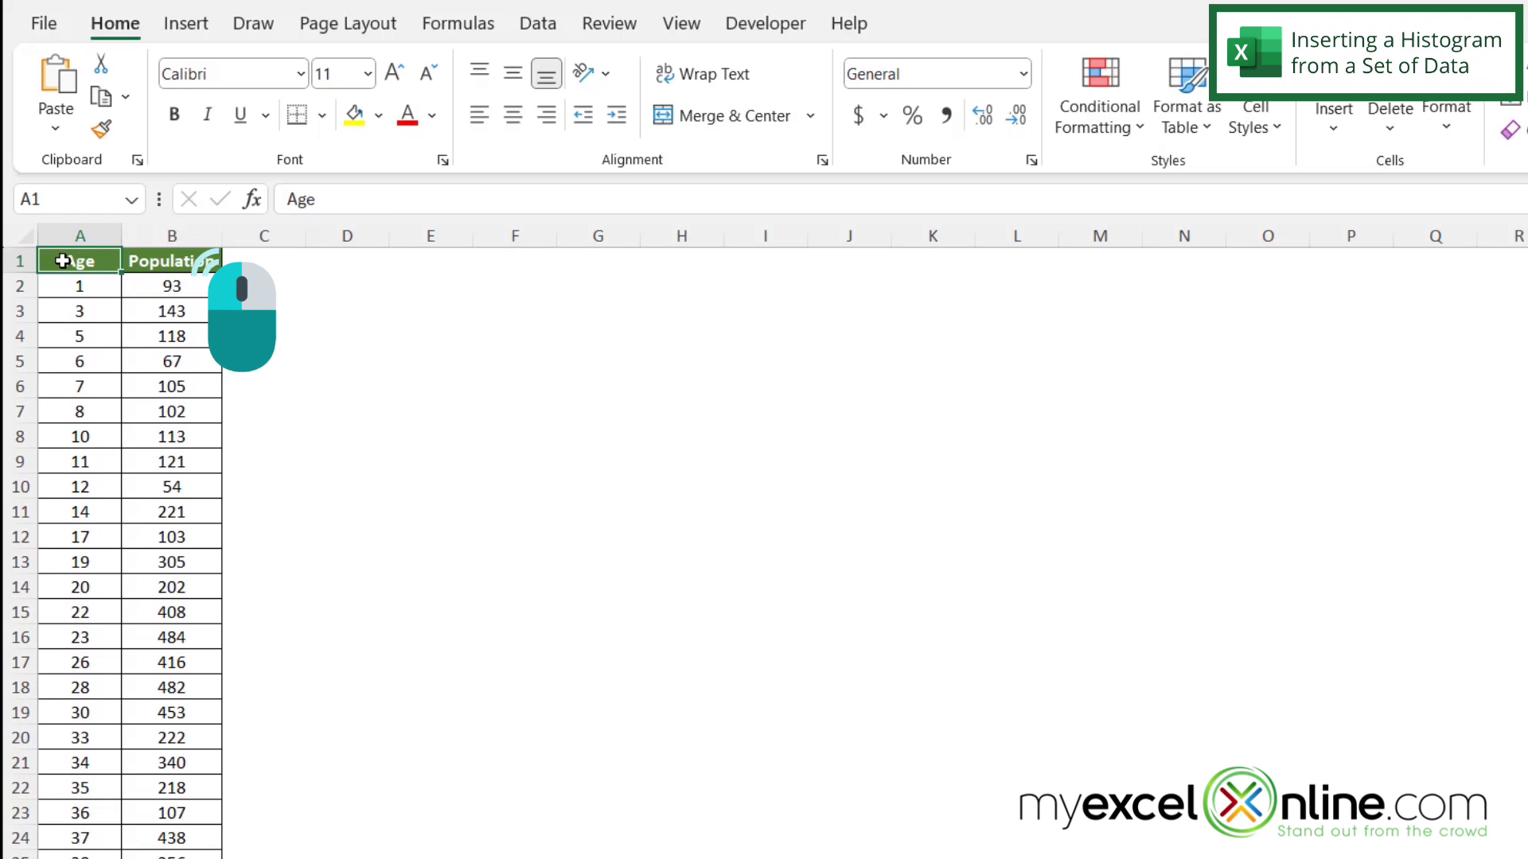
left_click_drag(62, 261, 202, 858)
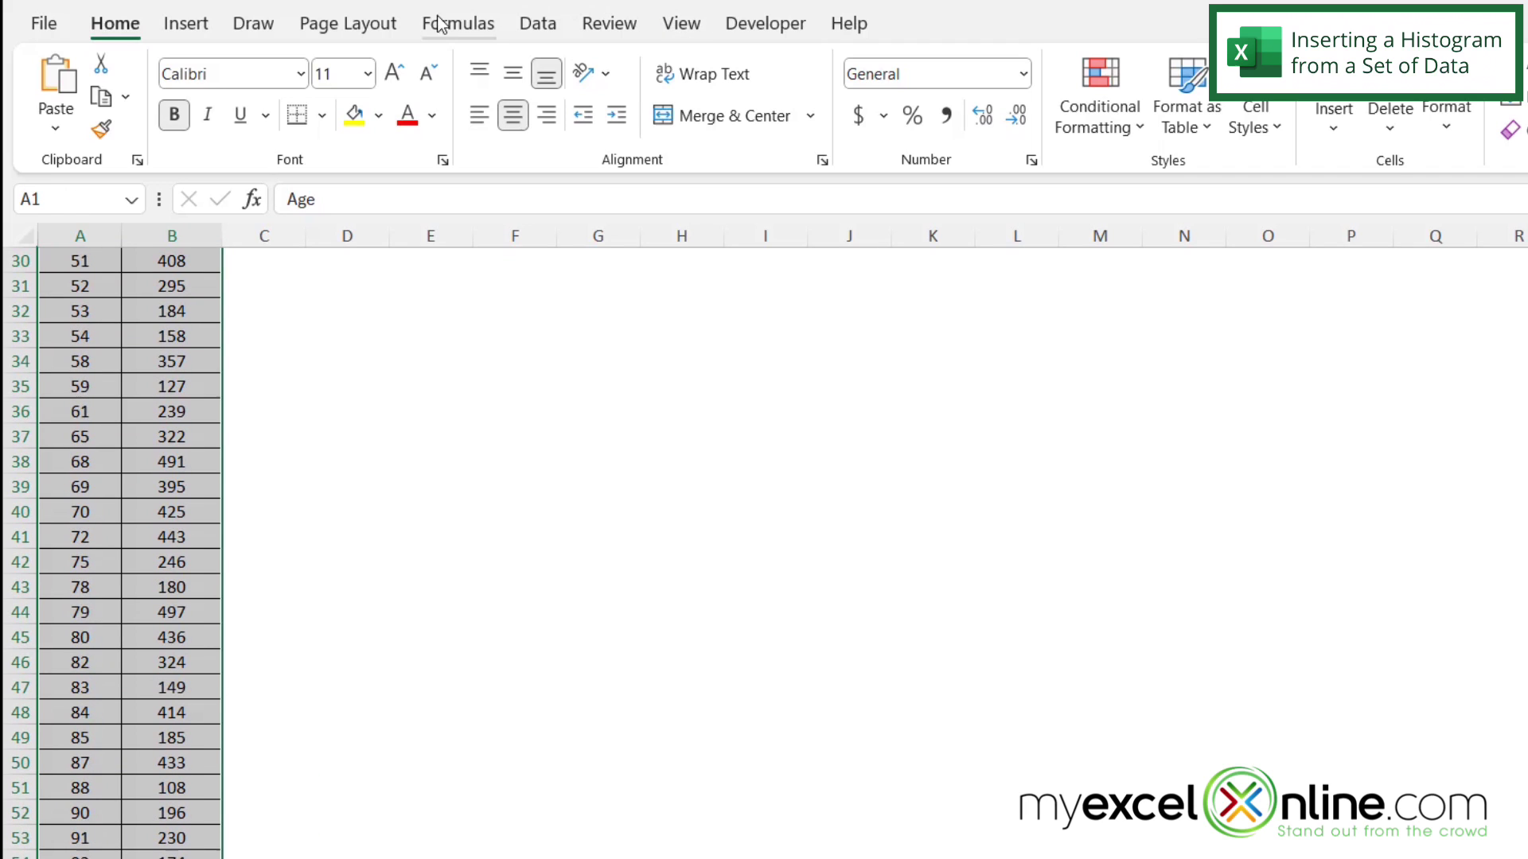
left_click(190, 30)
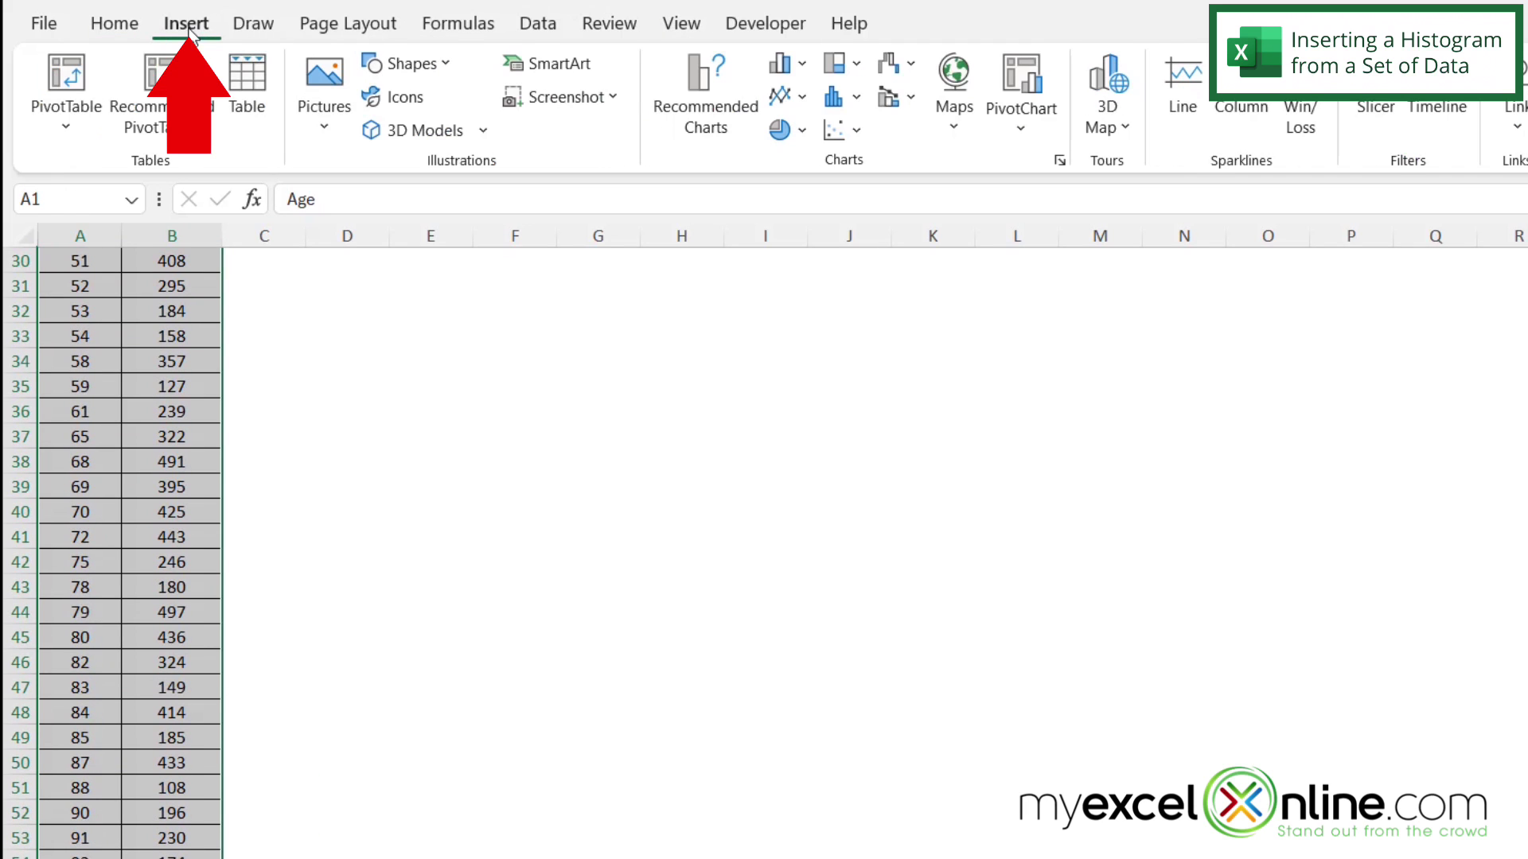
left_click(858, 100)
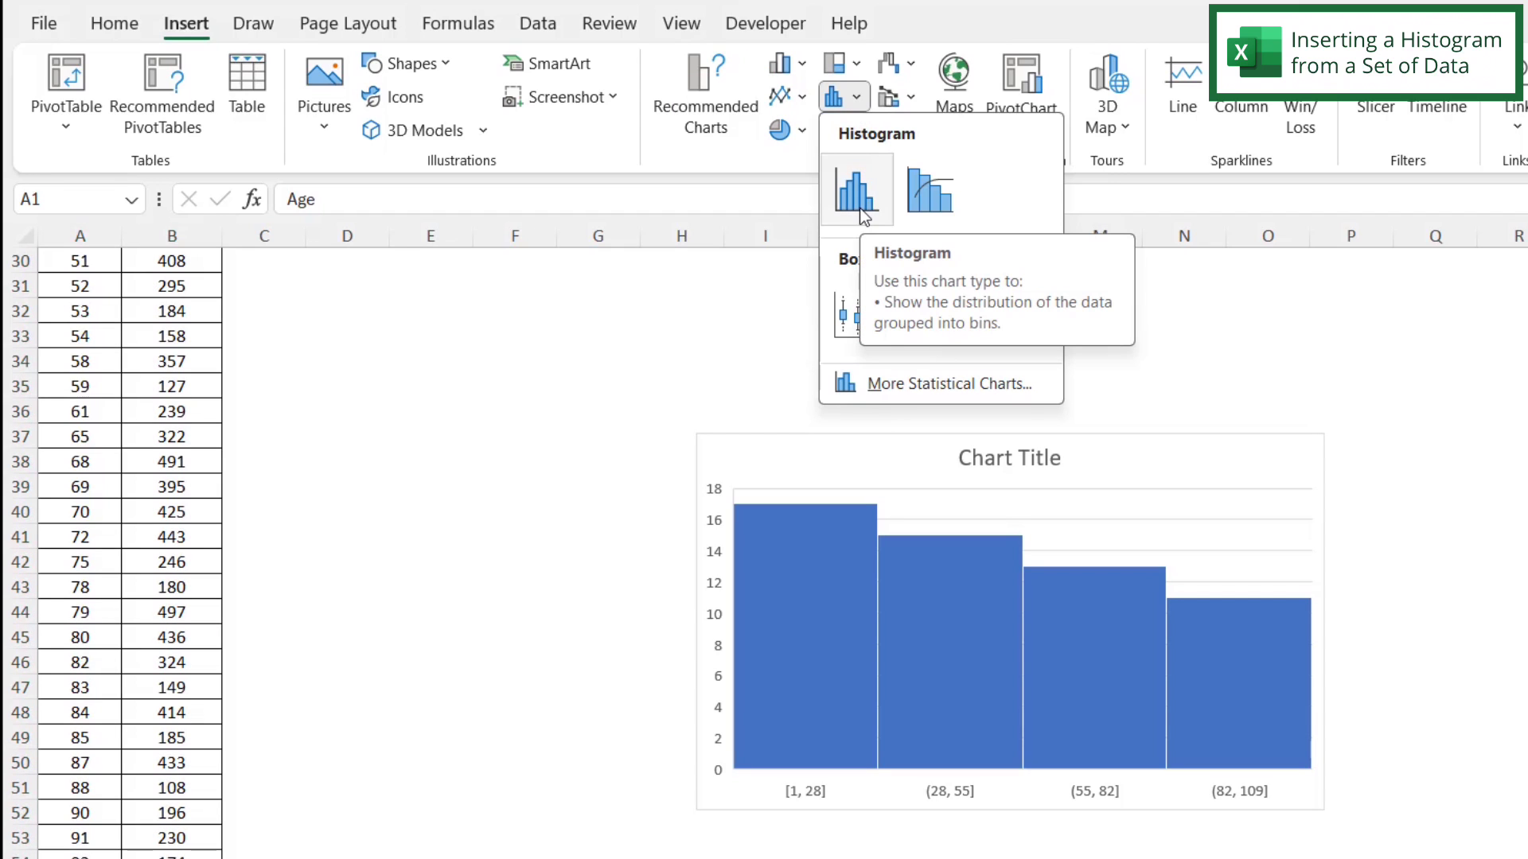
left_click(859, 208)
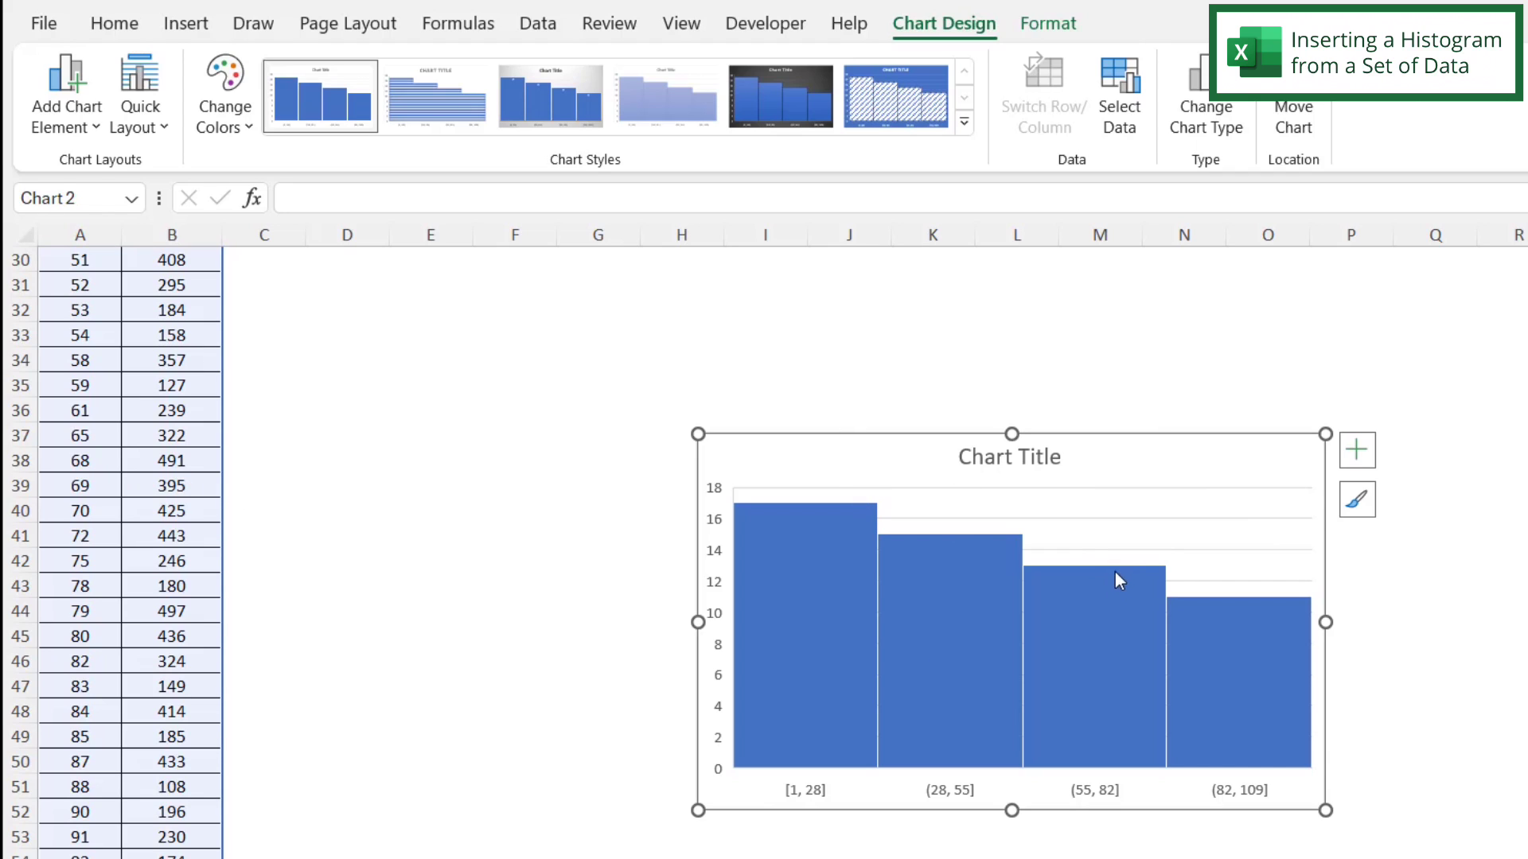
left_click(1523, 462)
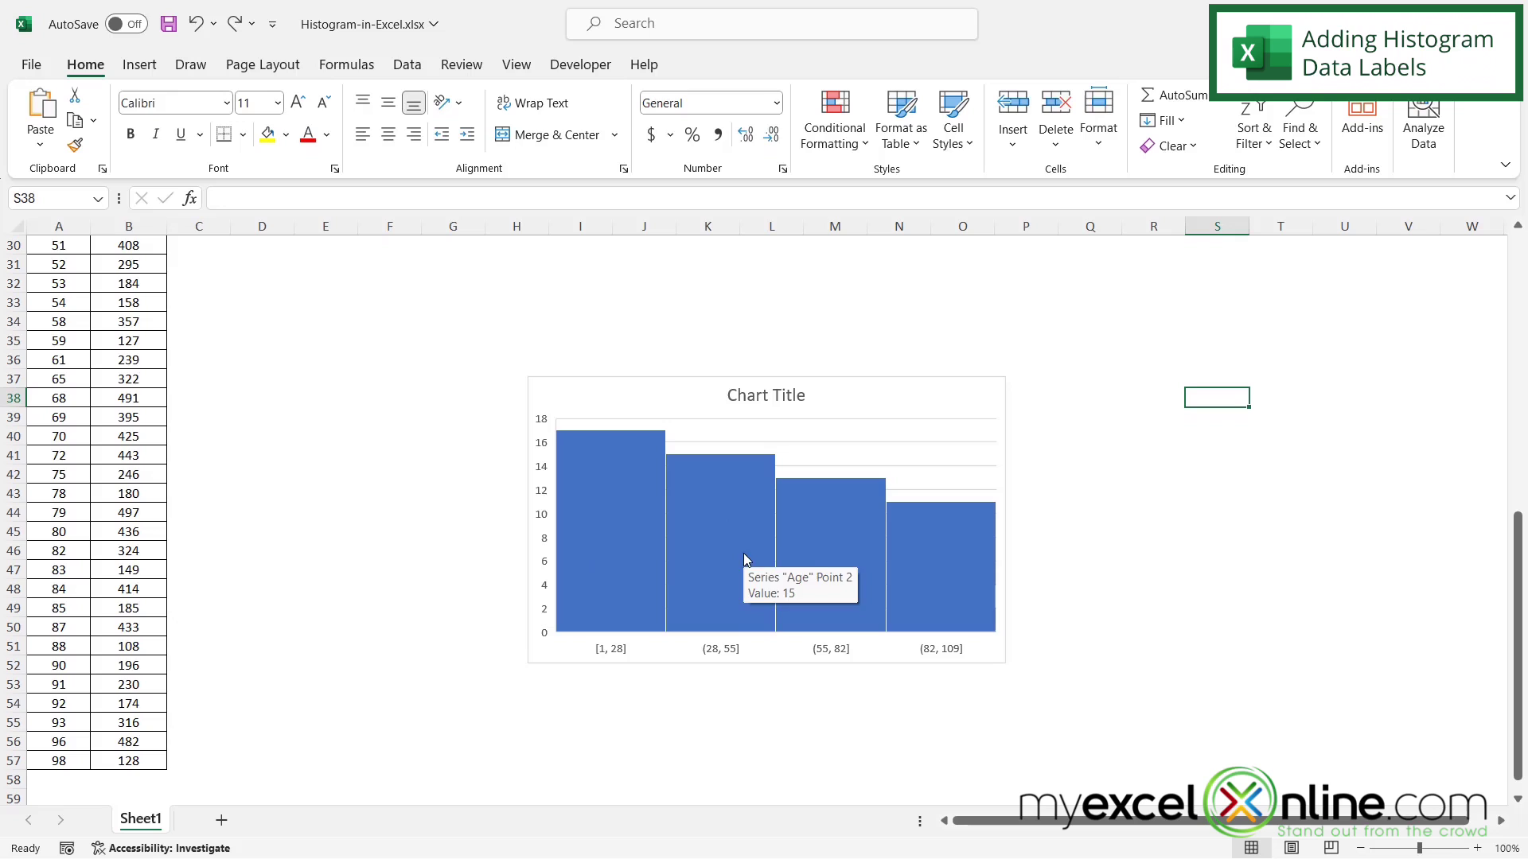
Add data labels to the histogram bars, showing 17, 15, 13 and 11
left_click(828, 561)
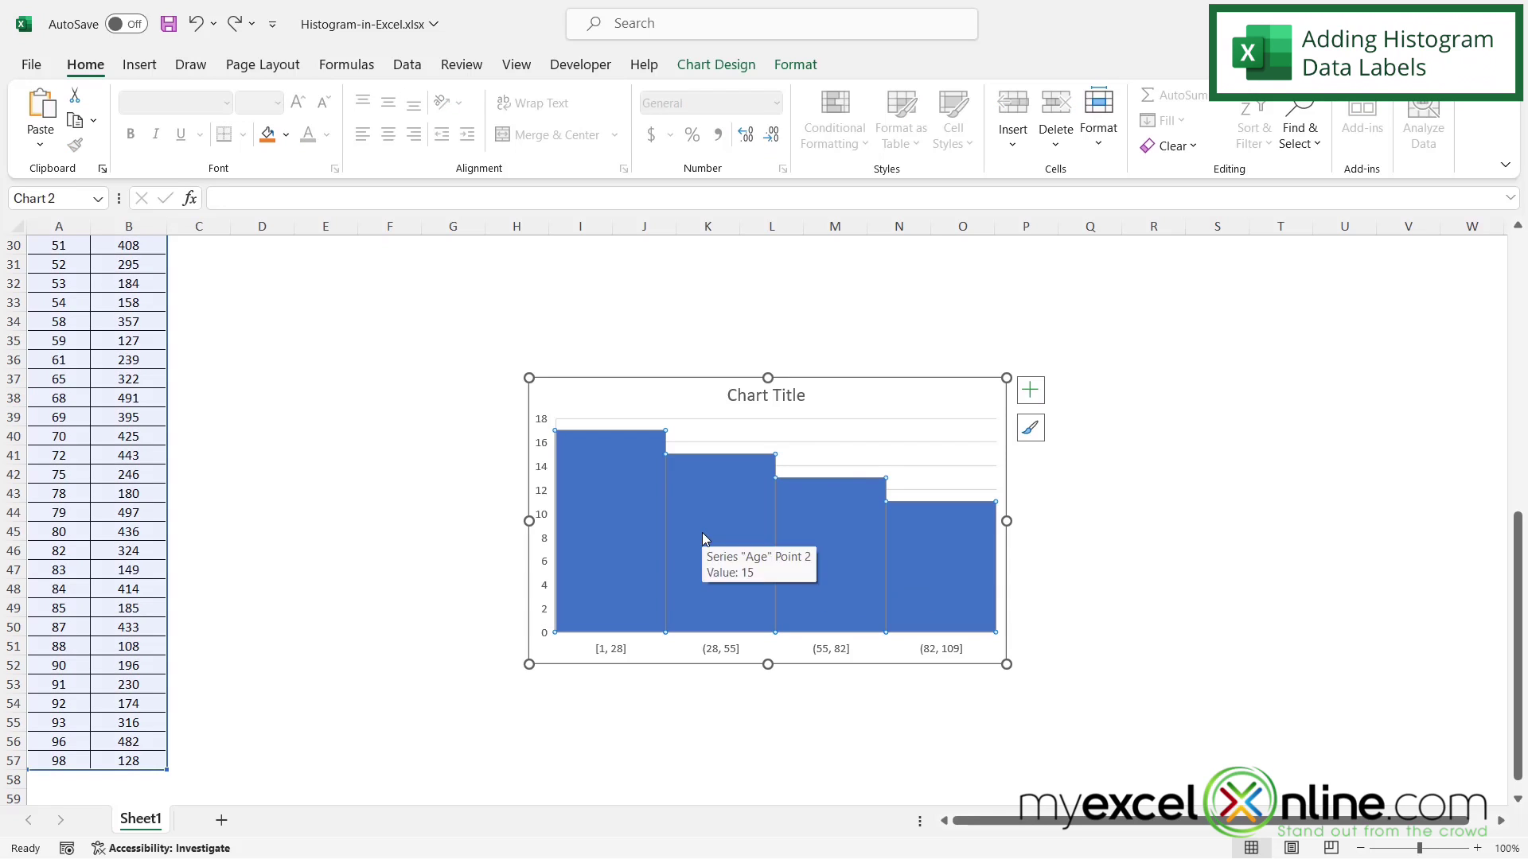
right_click(732, 534)
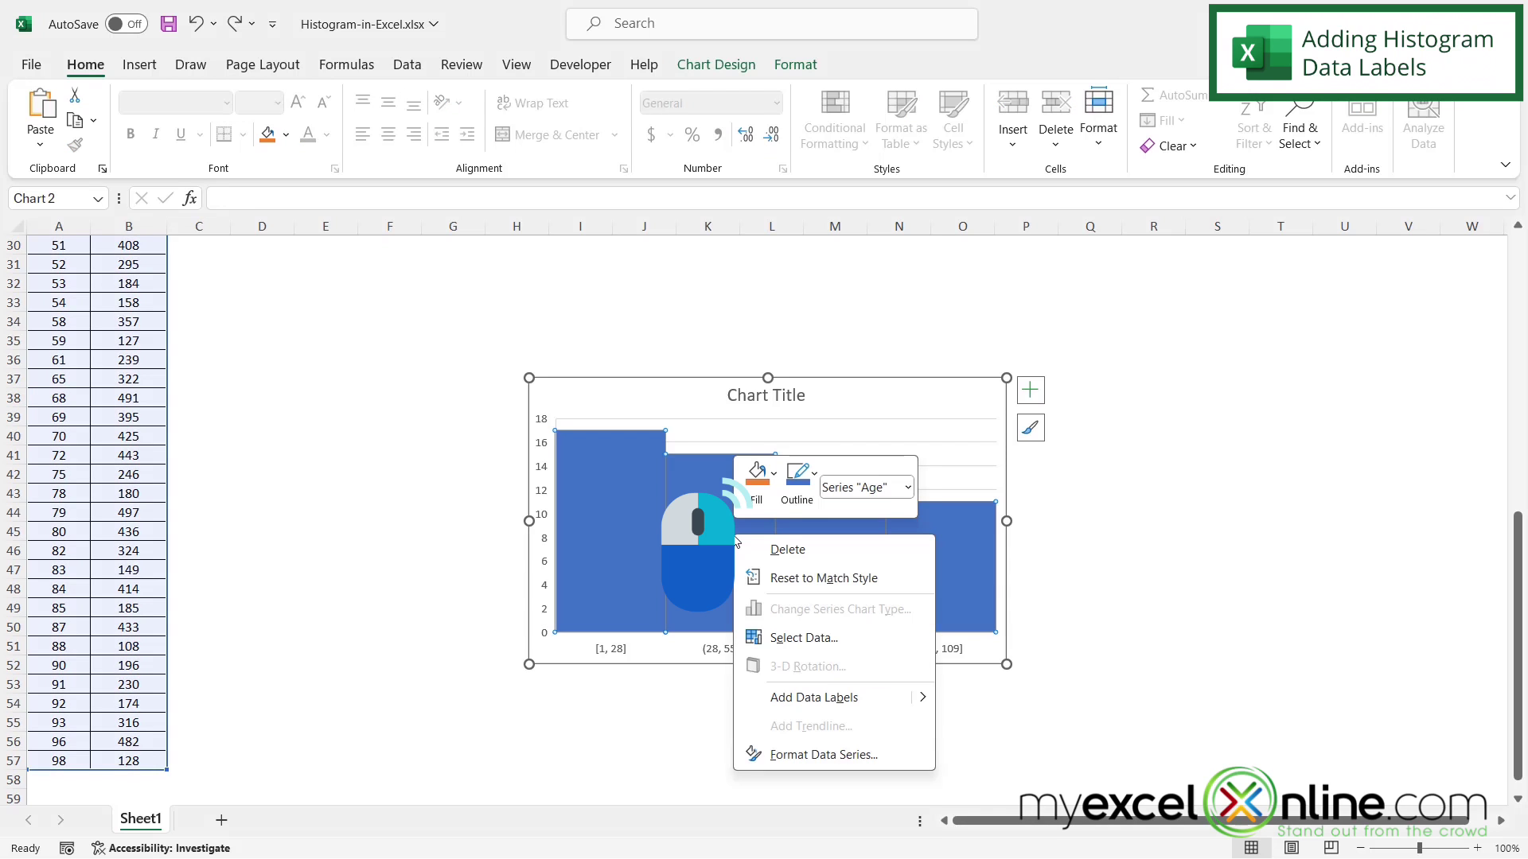
left_click(806, 697)
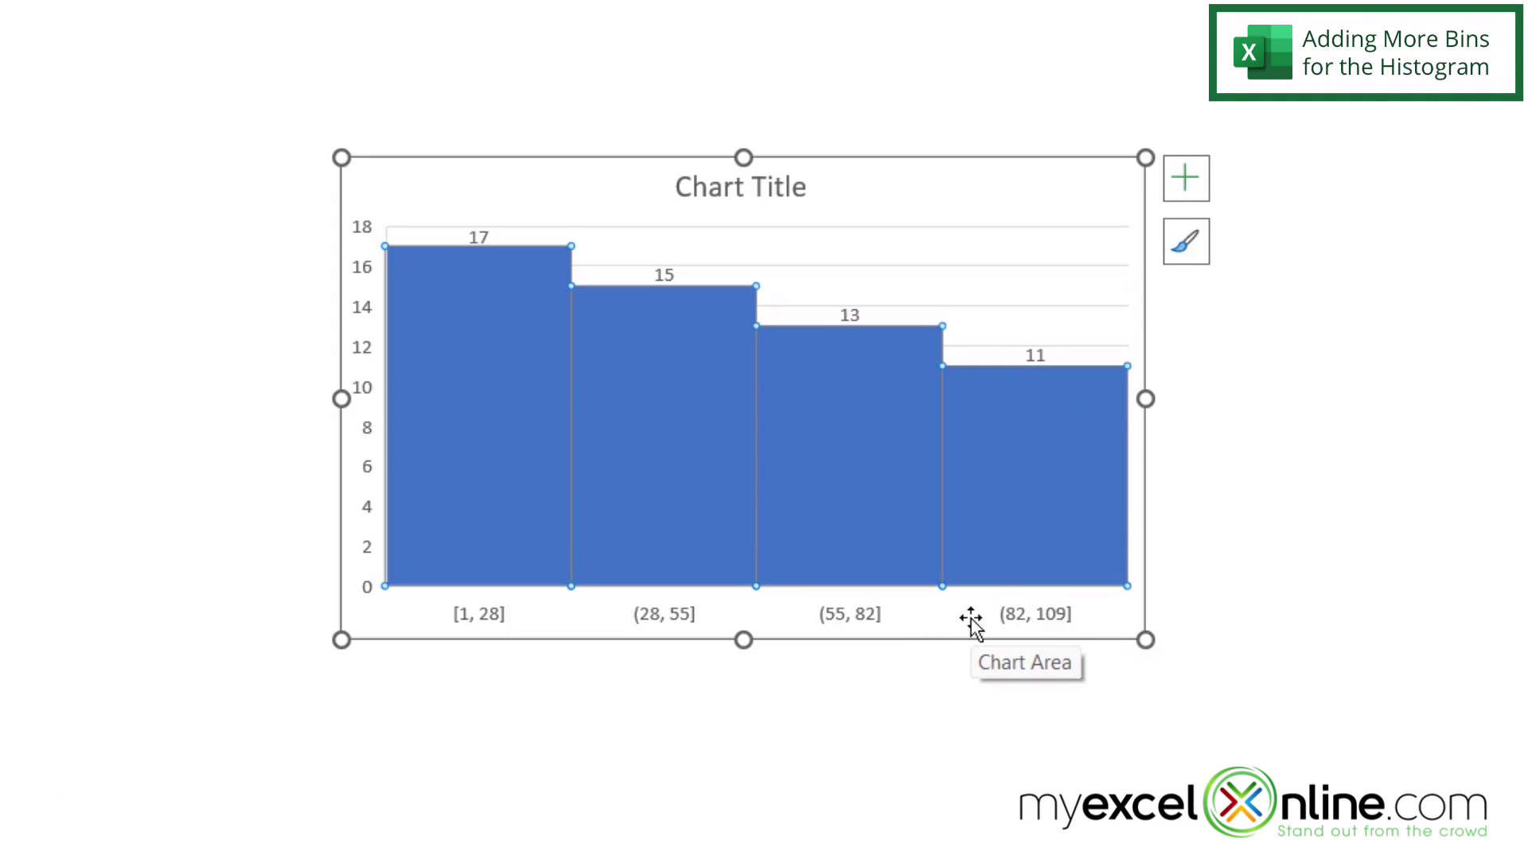
Set the horizontal axis to a fixed Number of bins of 8
left_click(1006, 618)
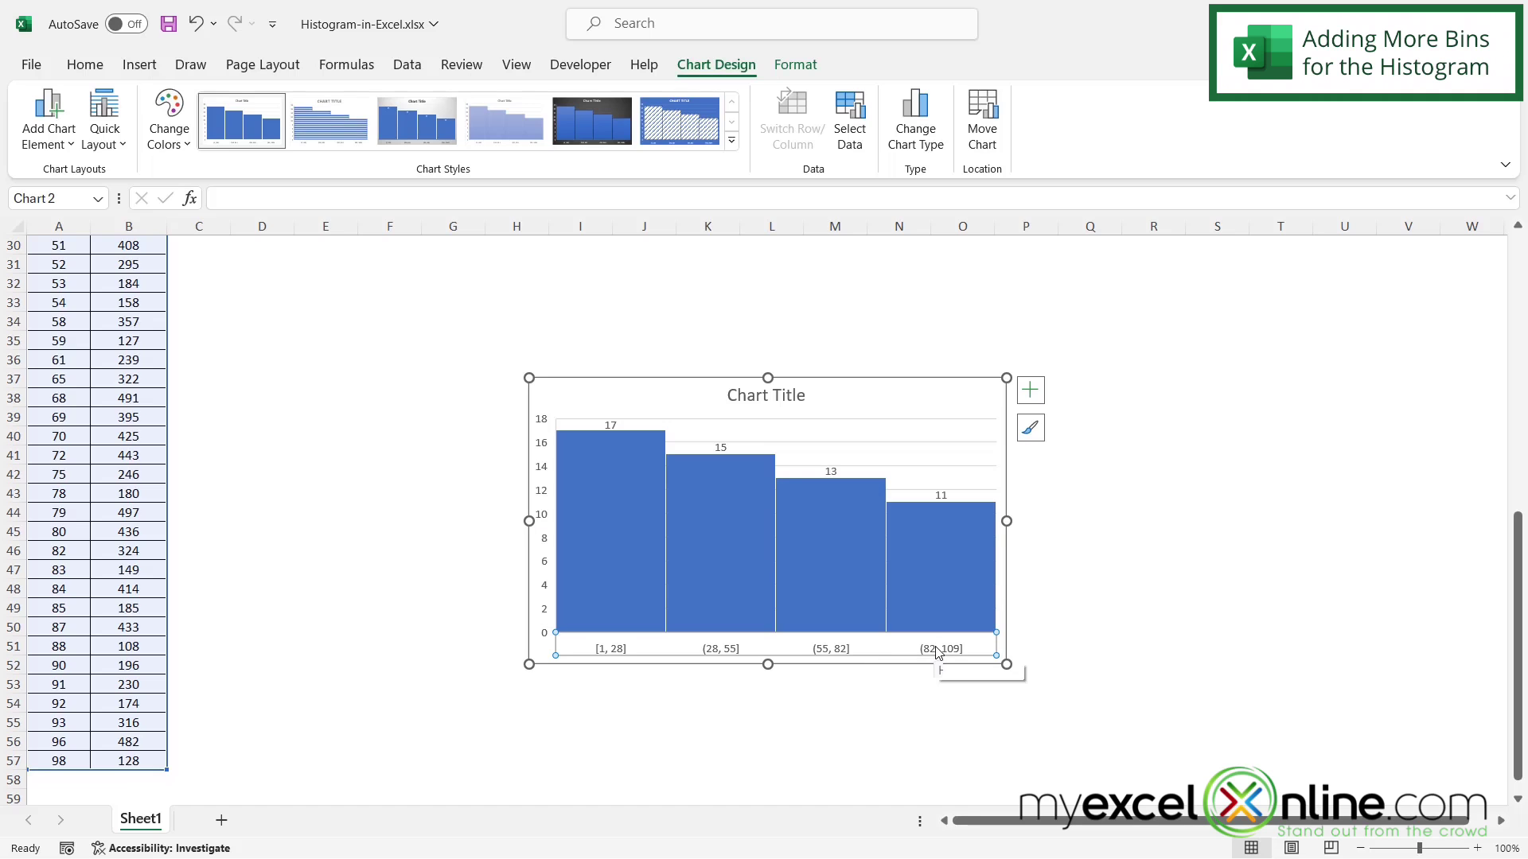
double_click(1077, 616)
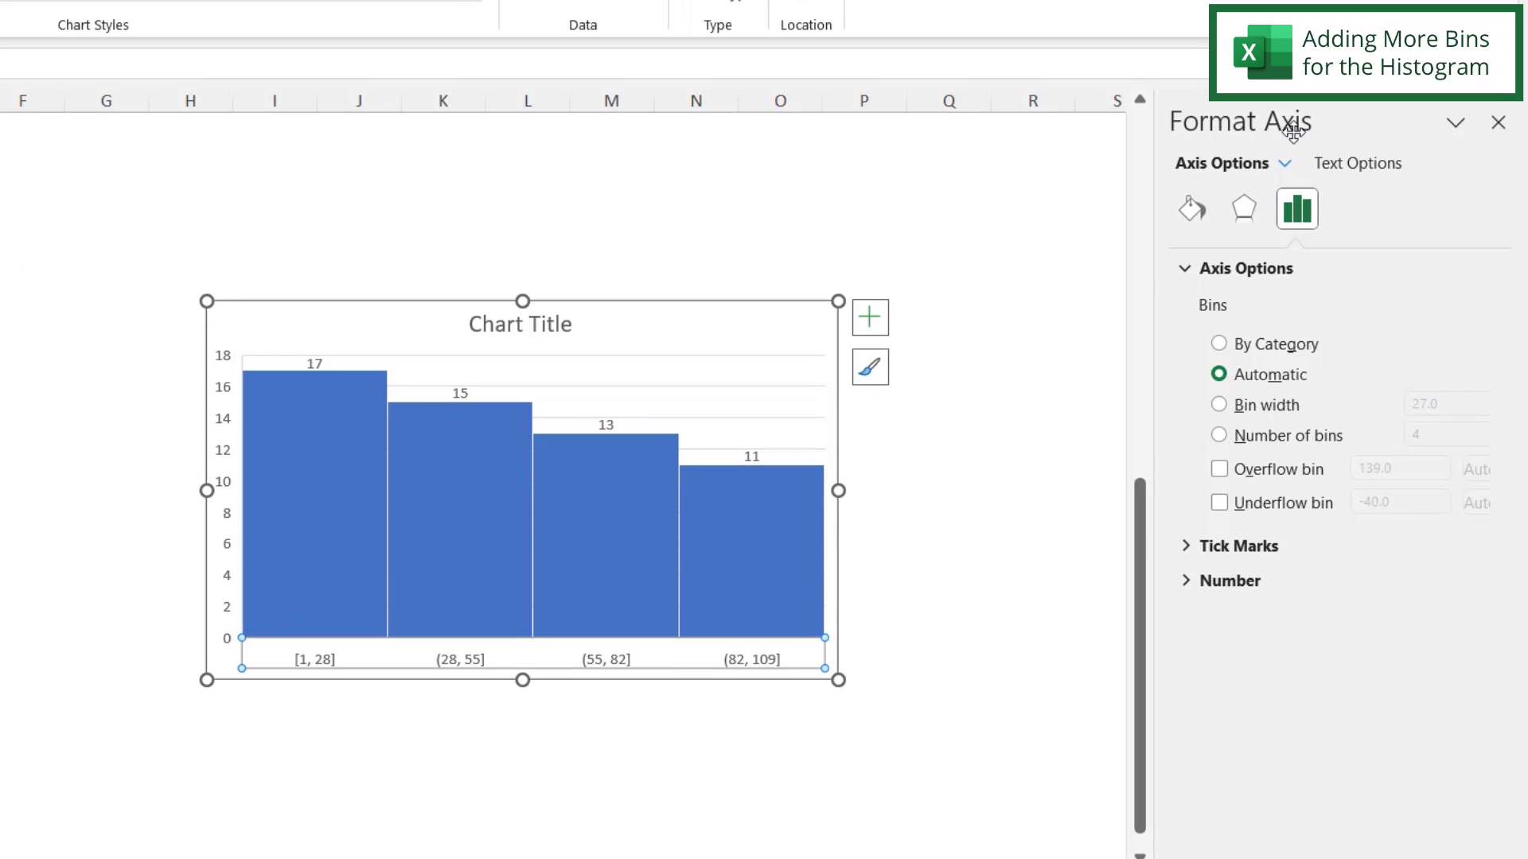
left_click(1220, 436)
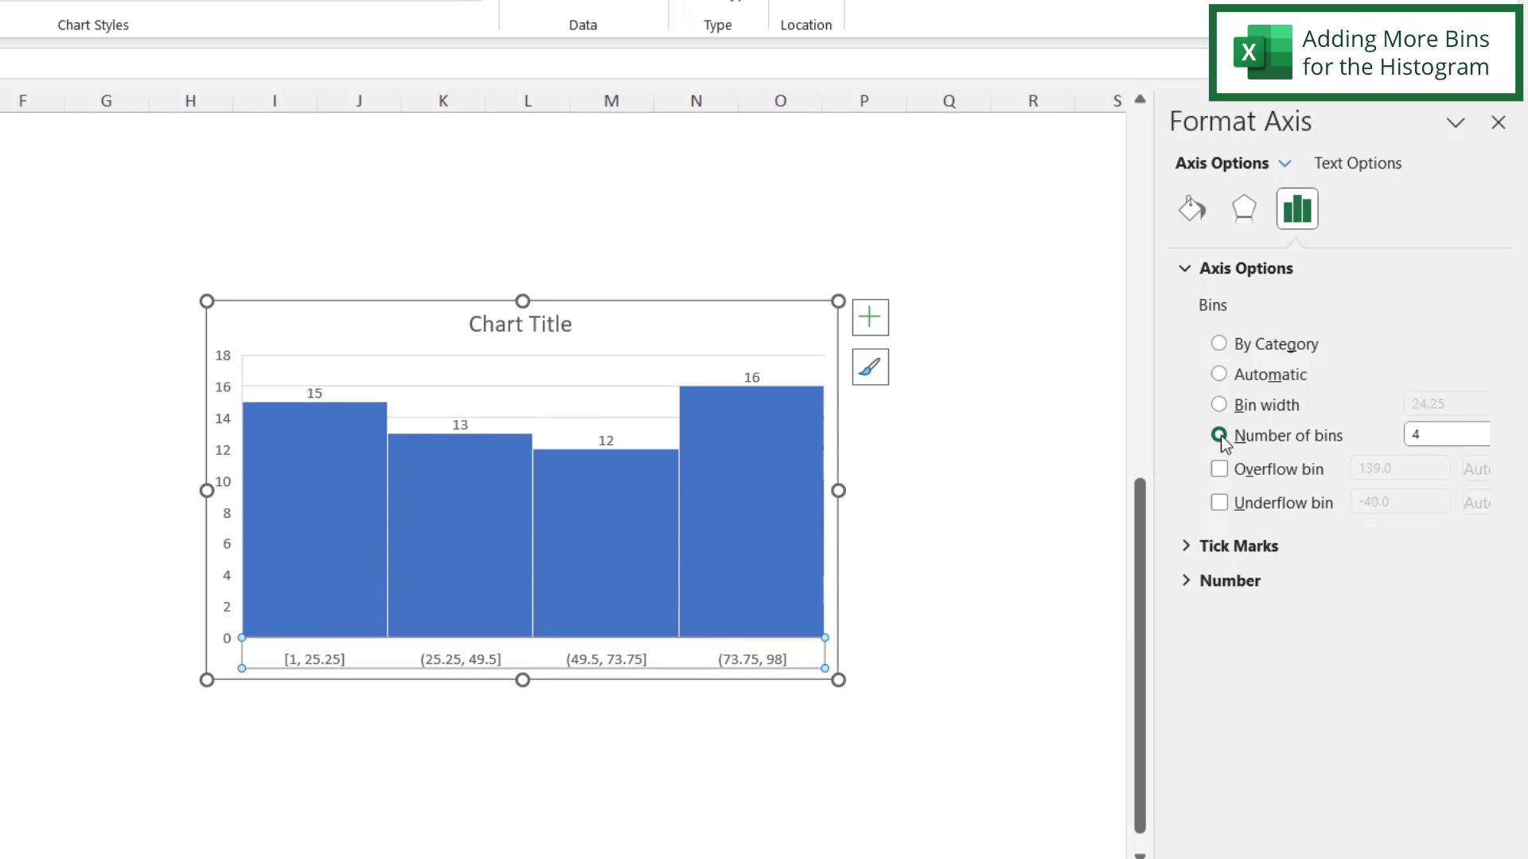
left_click(1431, 435)
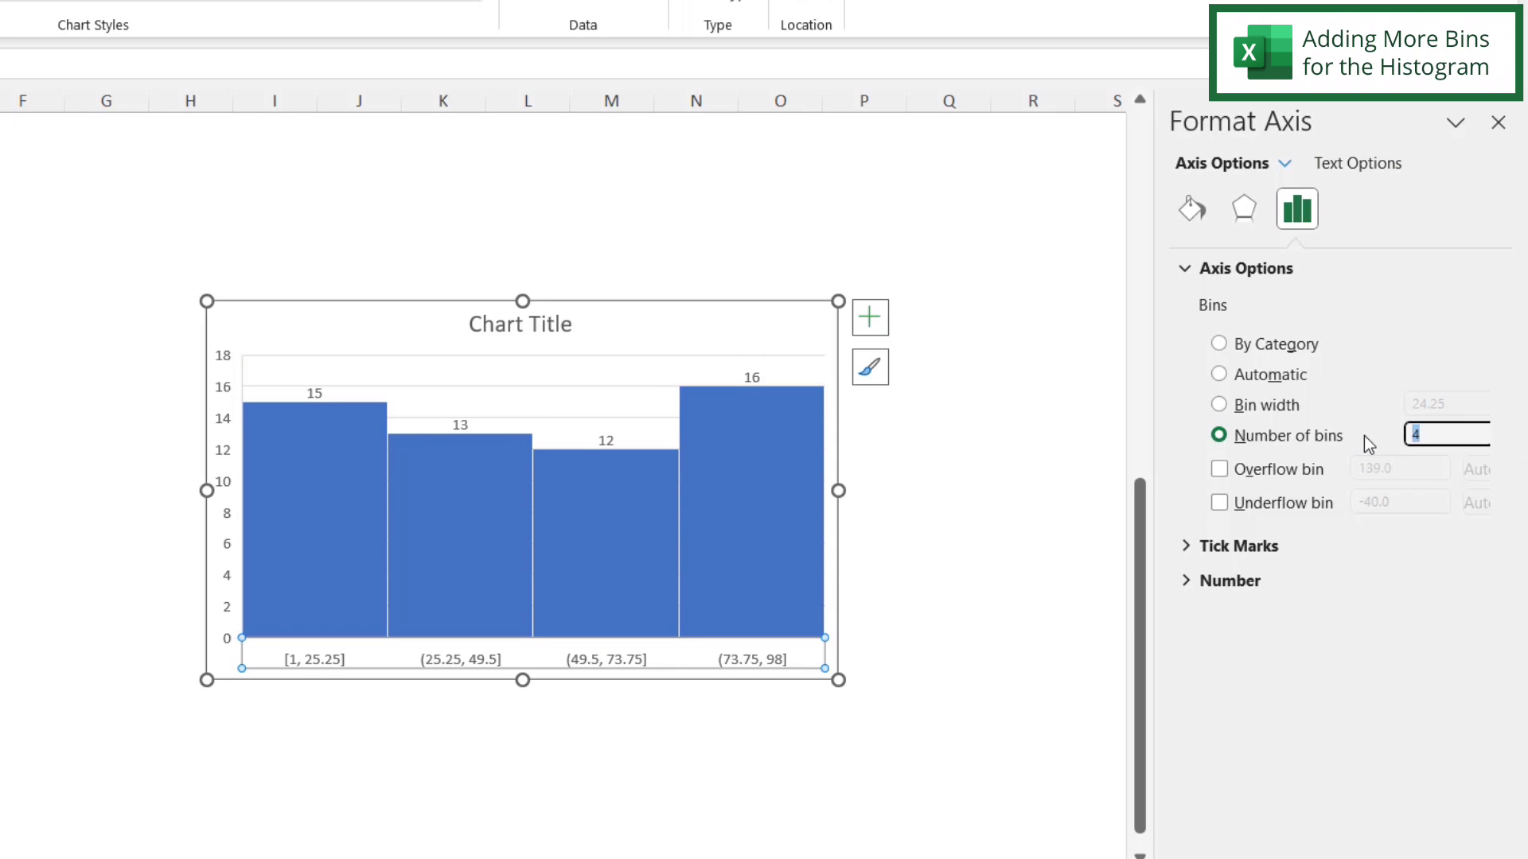
type("8")
key("Return")
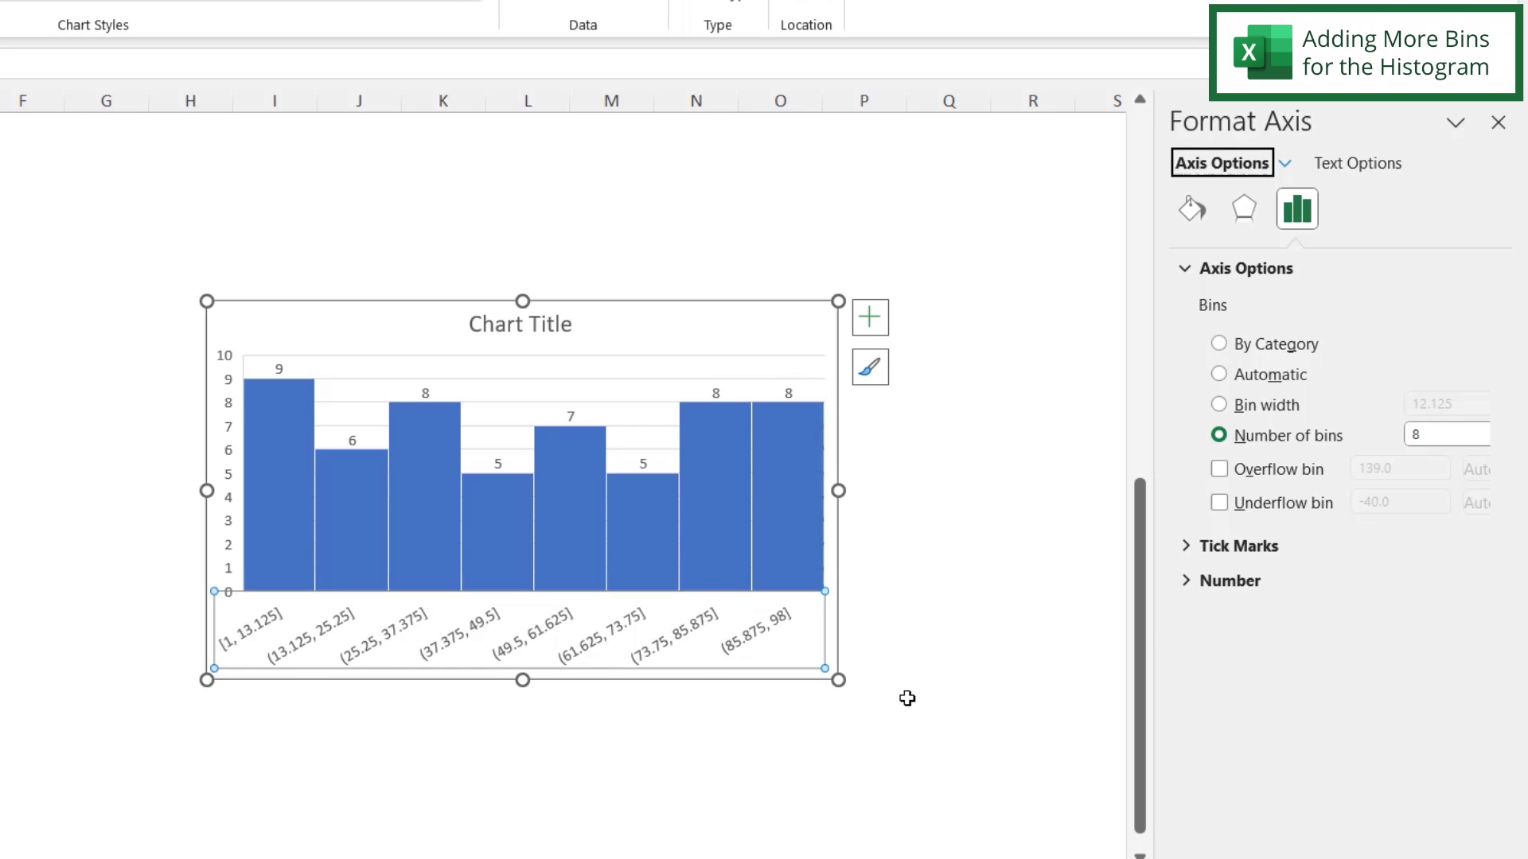
Format the axis labels as Number category with 0 decimal places
left_click(1192, 583)
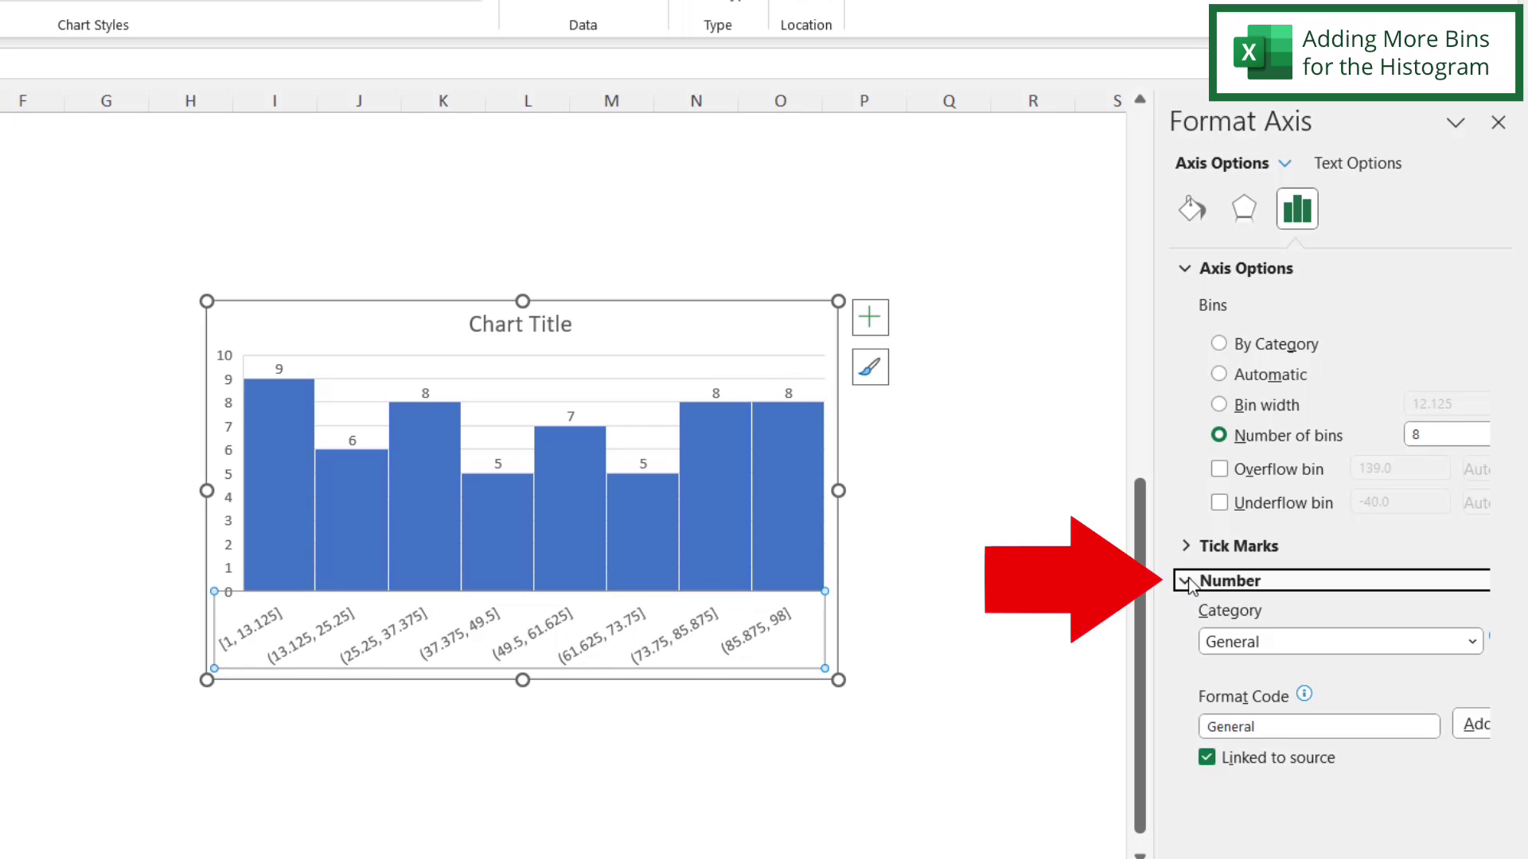
left_click(1472, 642)
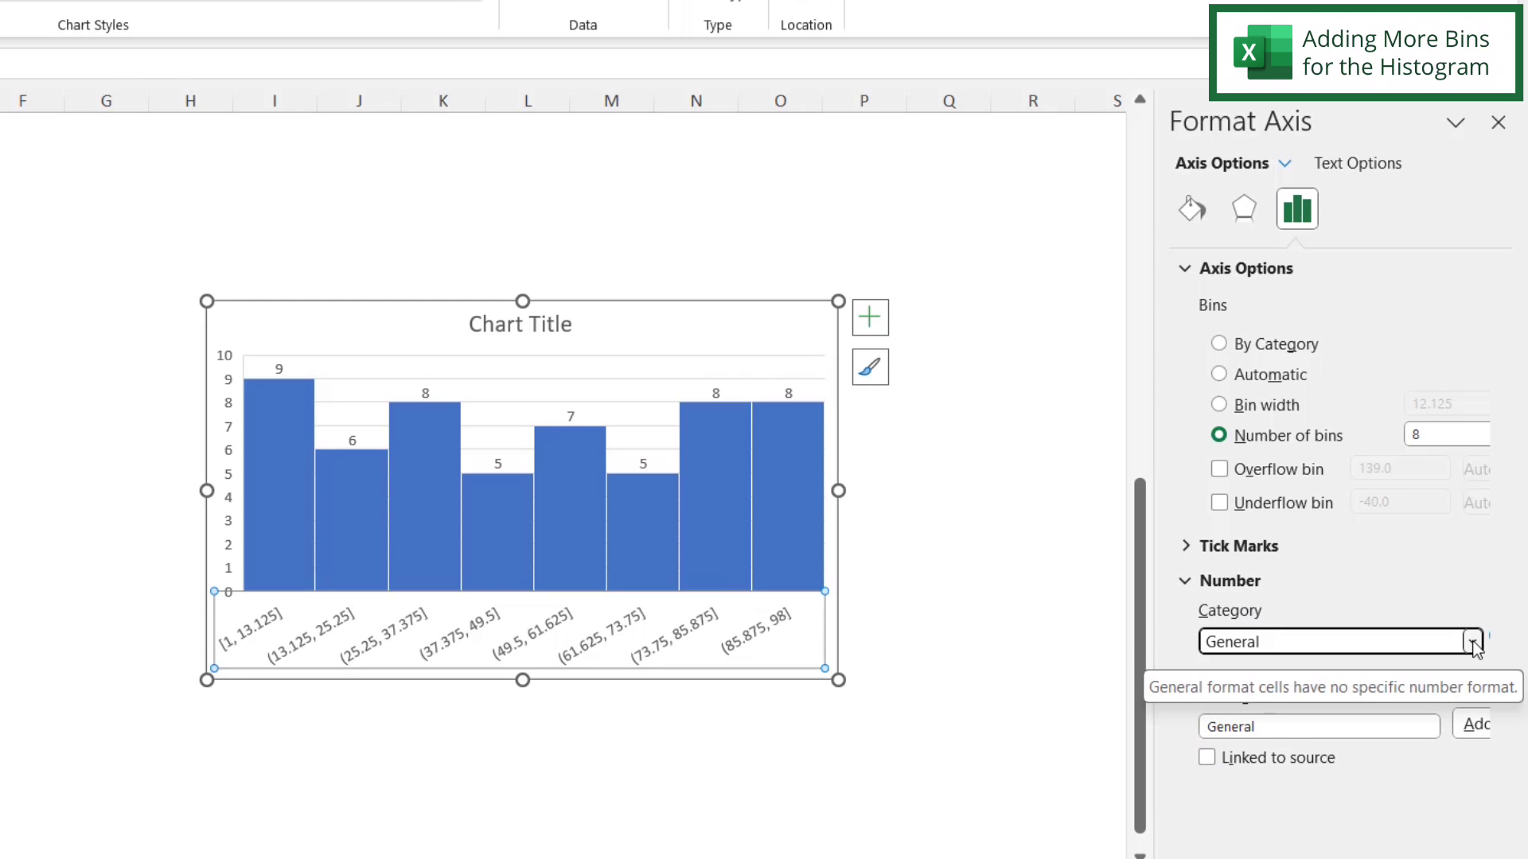
left_click(1473, 642)
key("Escape")
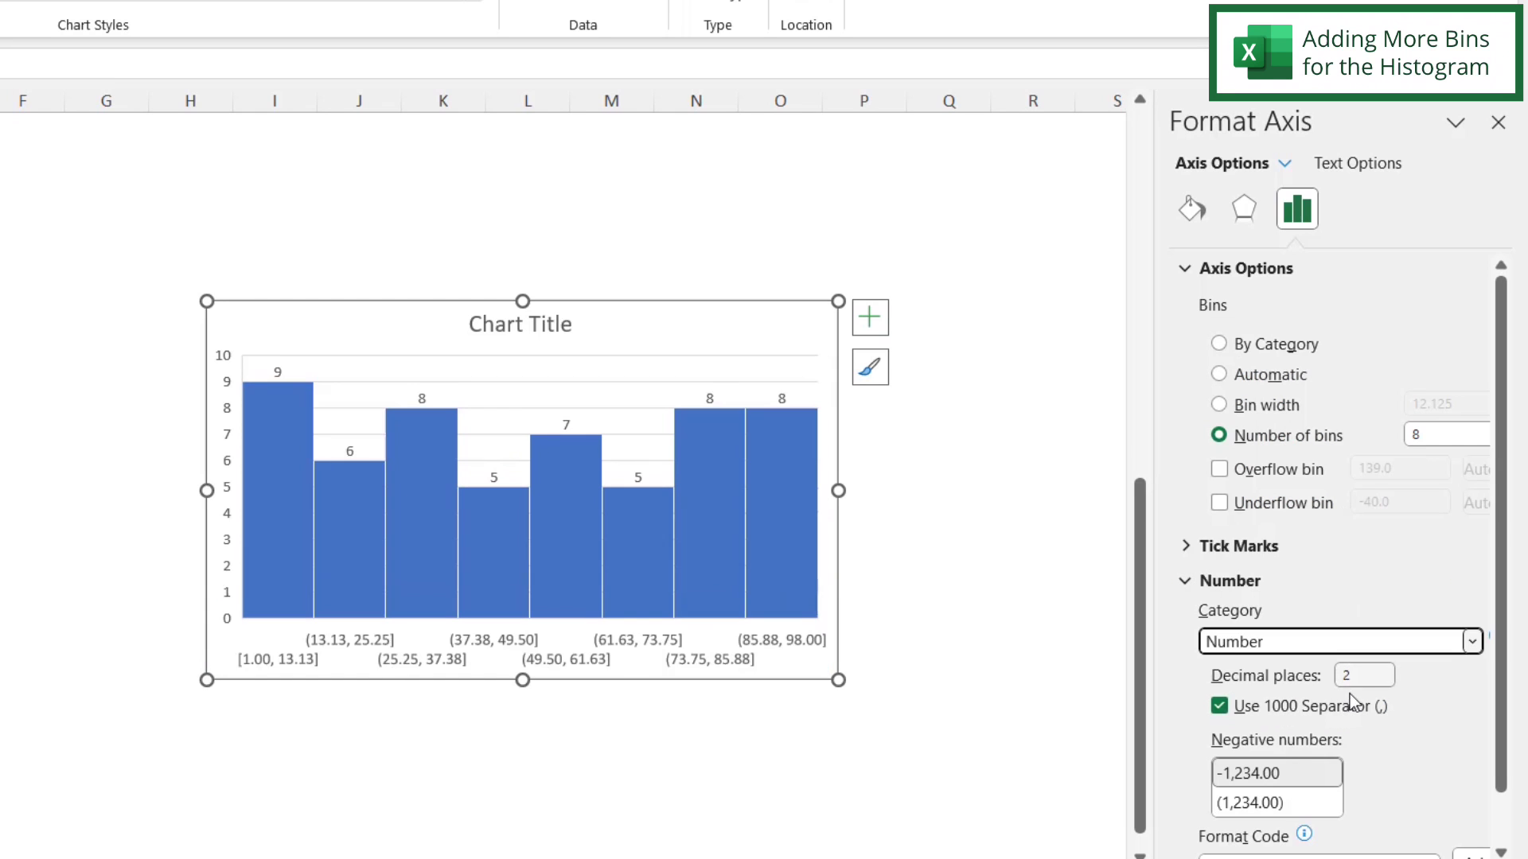
left_click(1295, 686)
type("0")
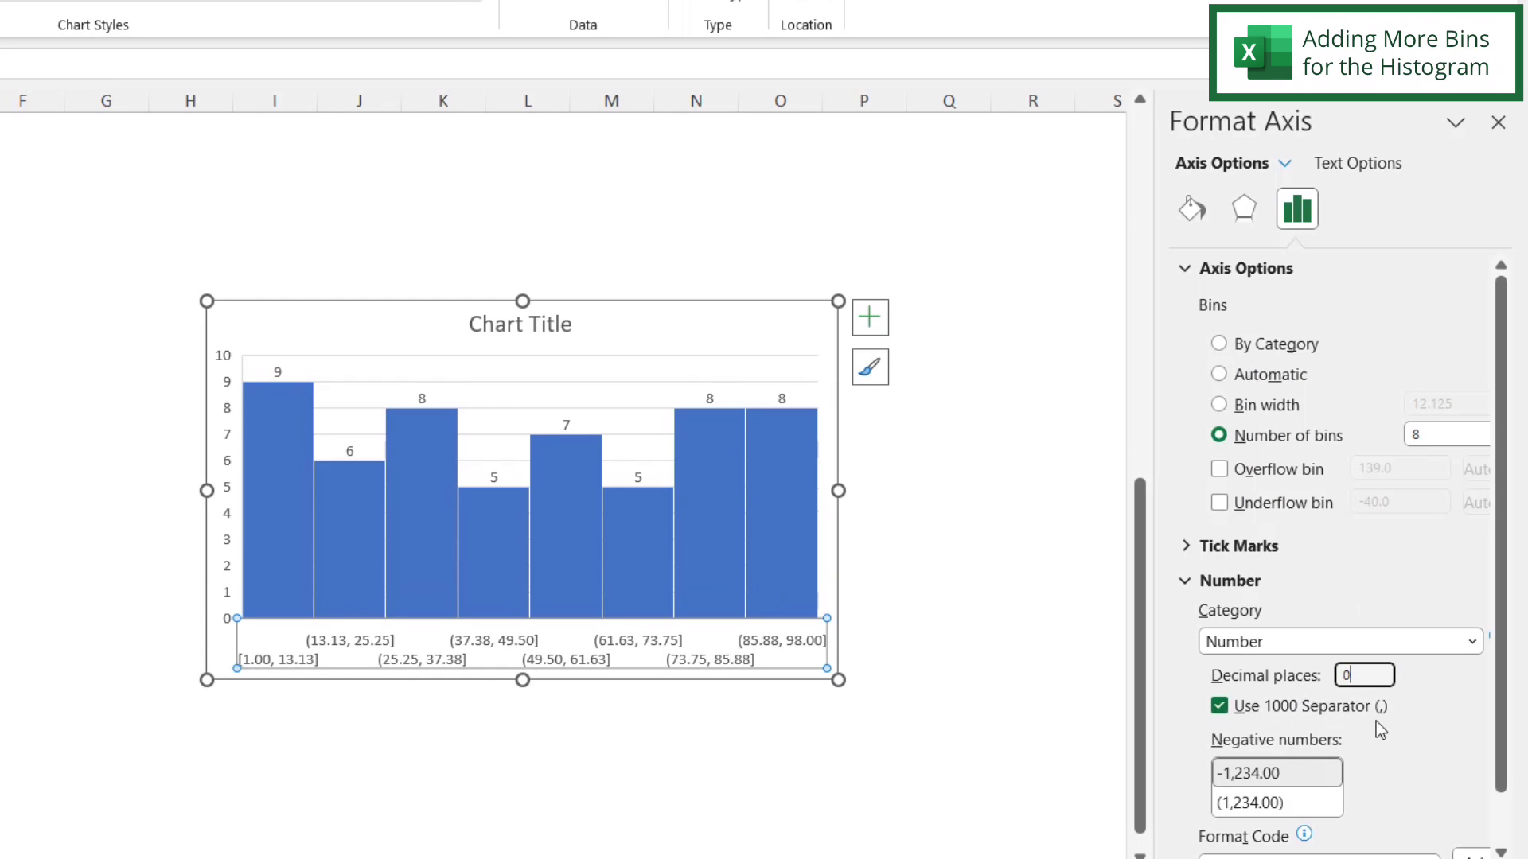
left_click(1273, 773)
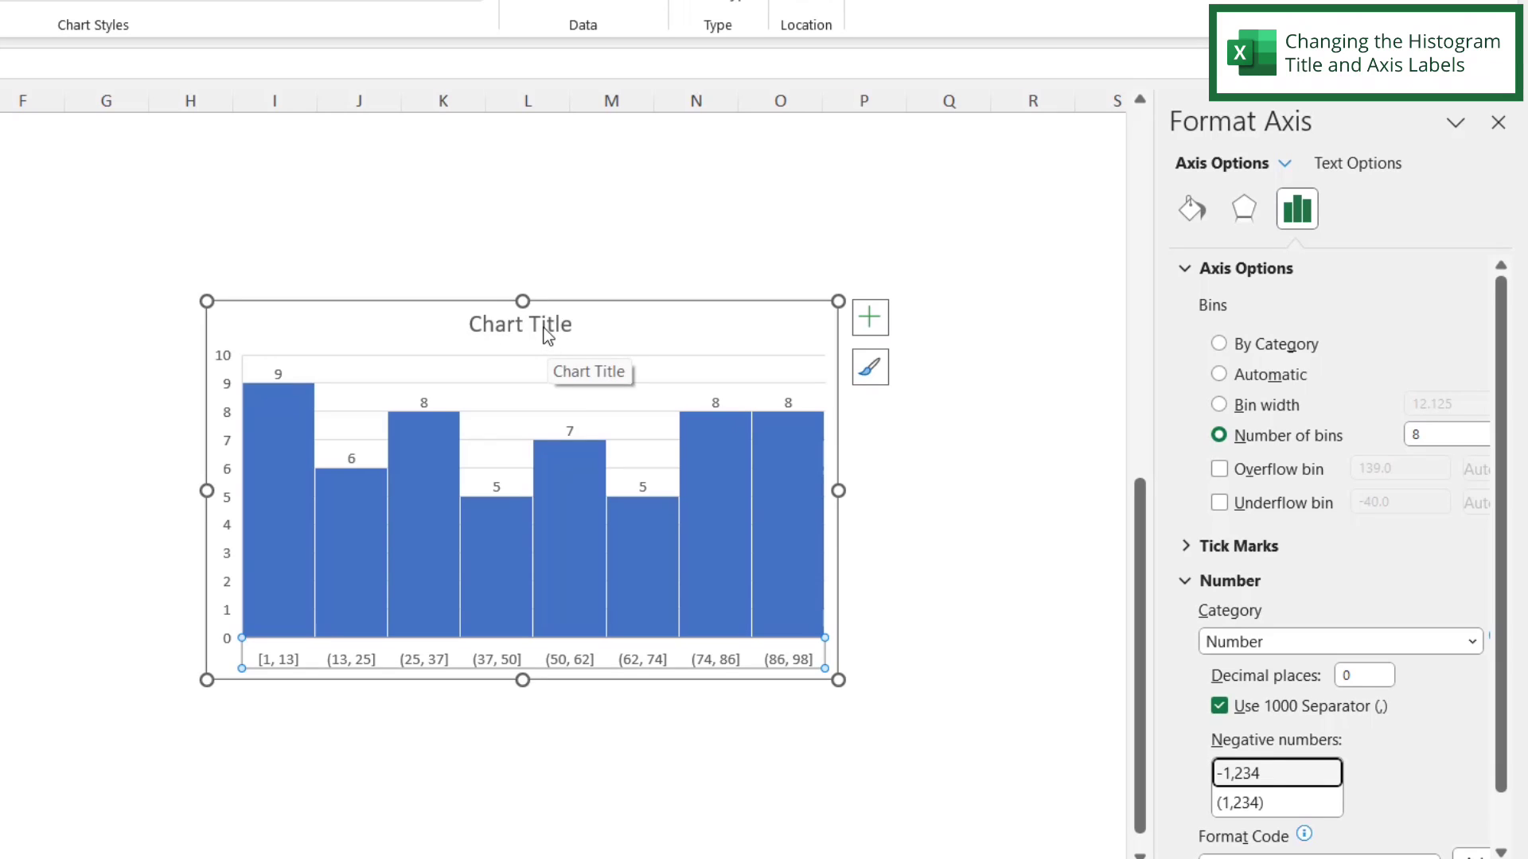
Change the chart title to 'Age Histogram'
left_click(544, 329)
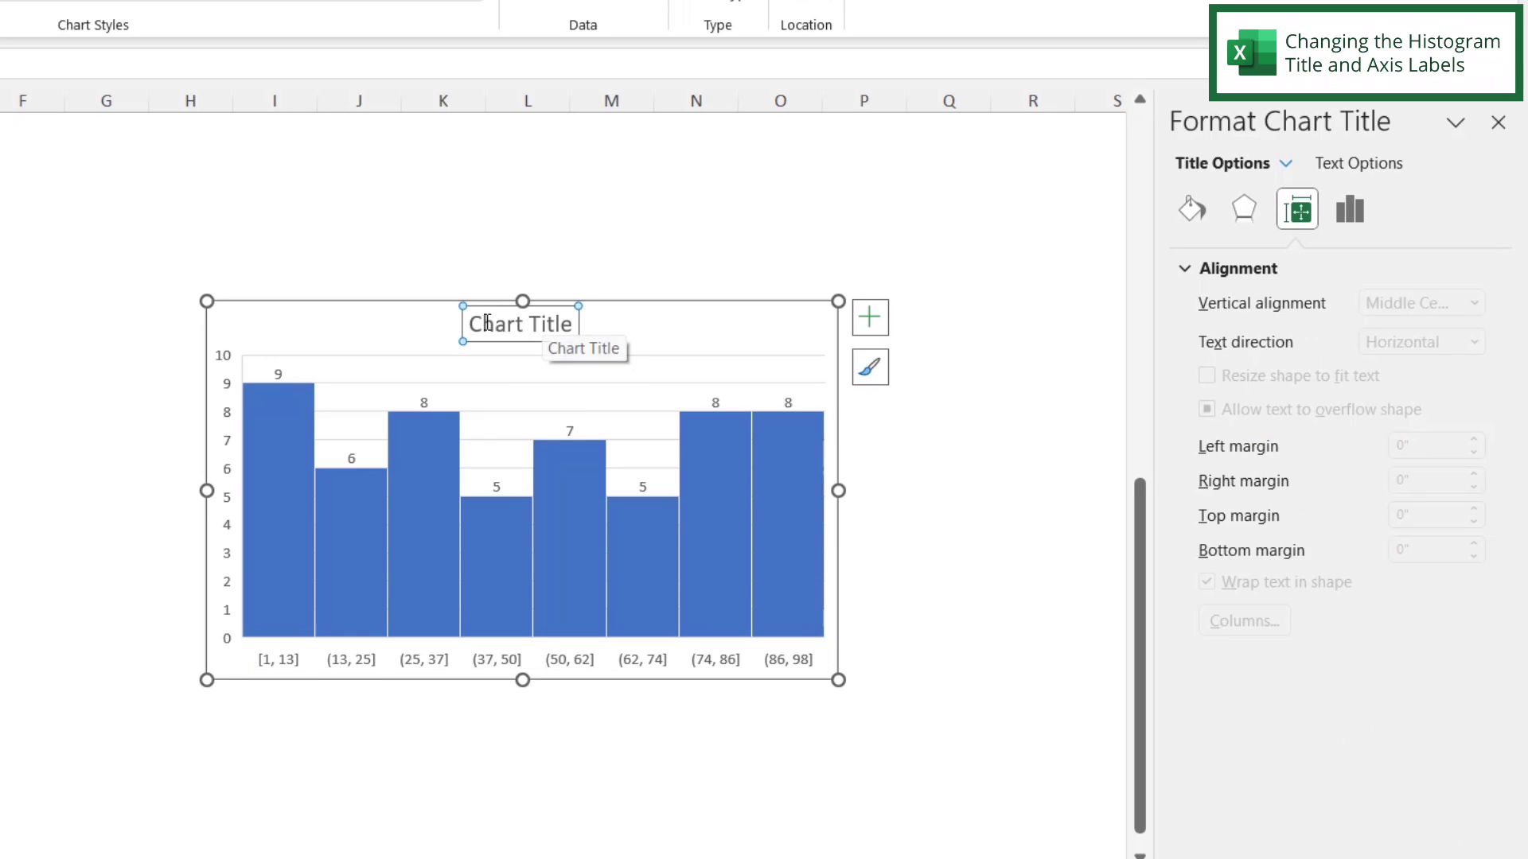
left_click_drag(475, 323, 621, 313)
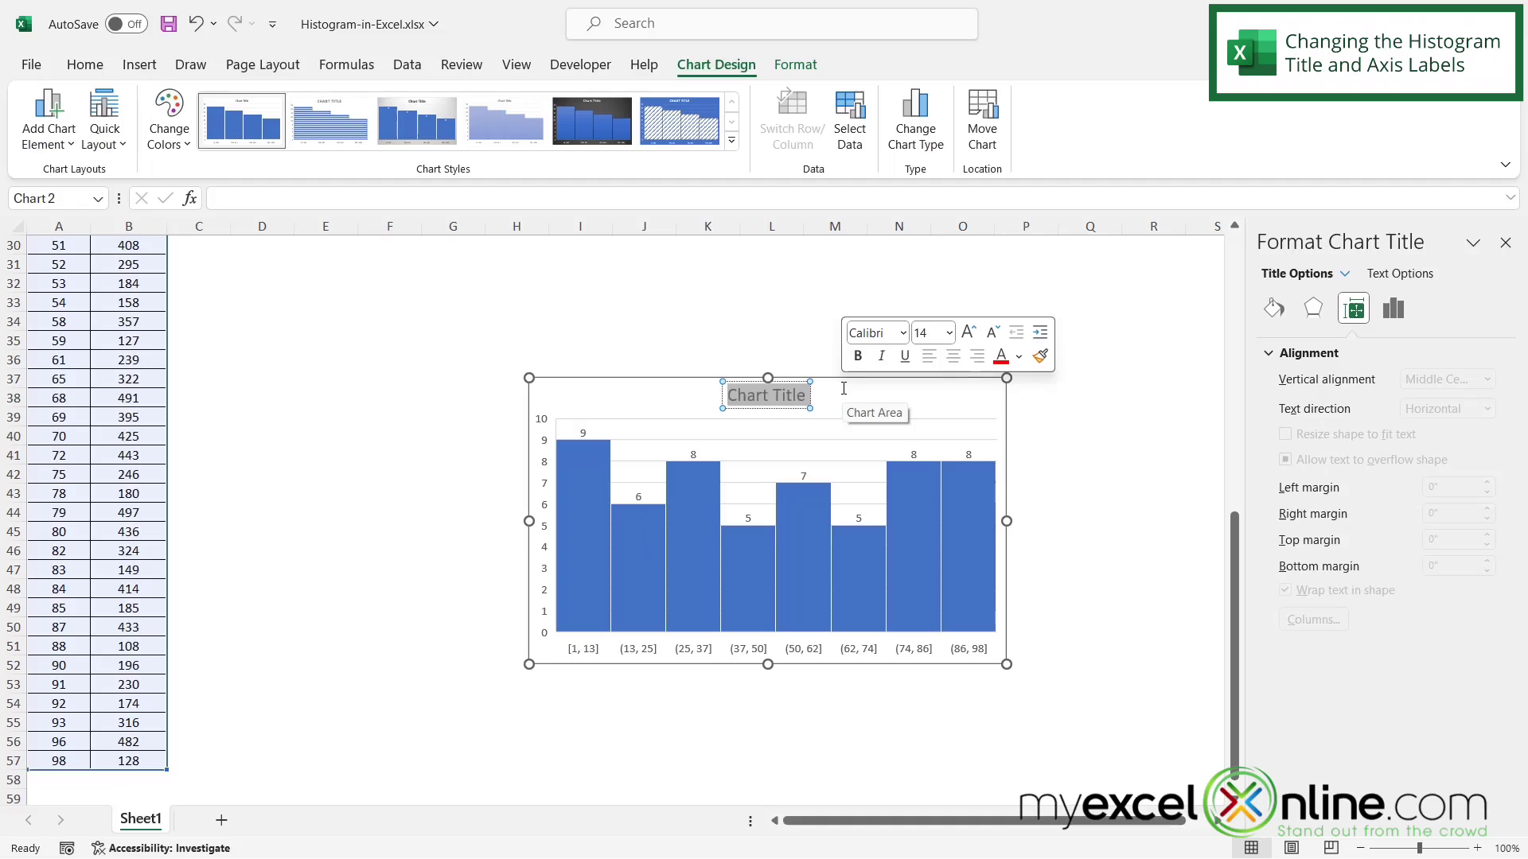
type("Age Histogram")
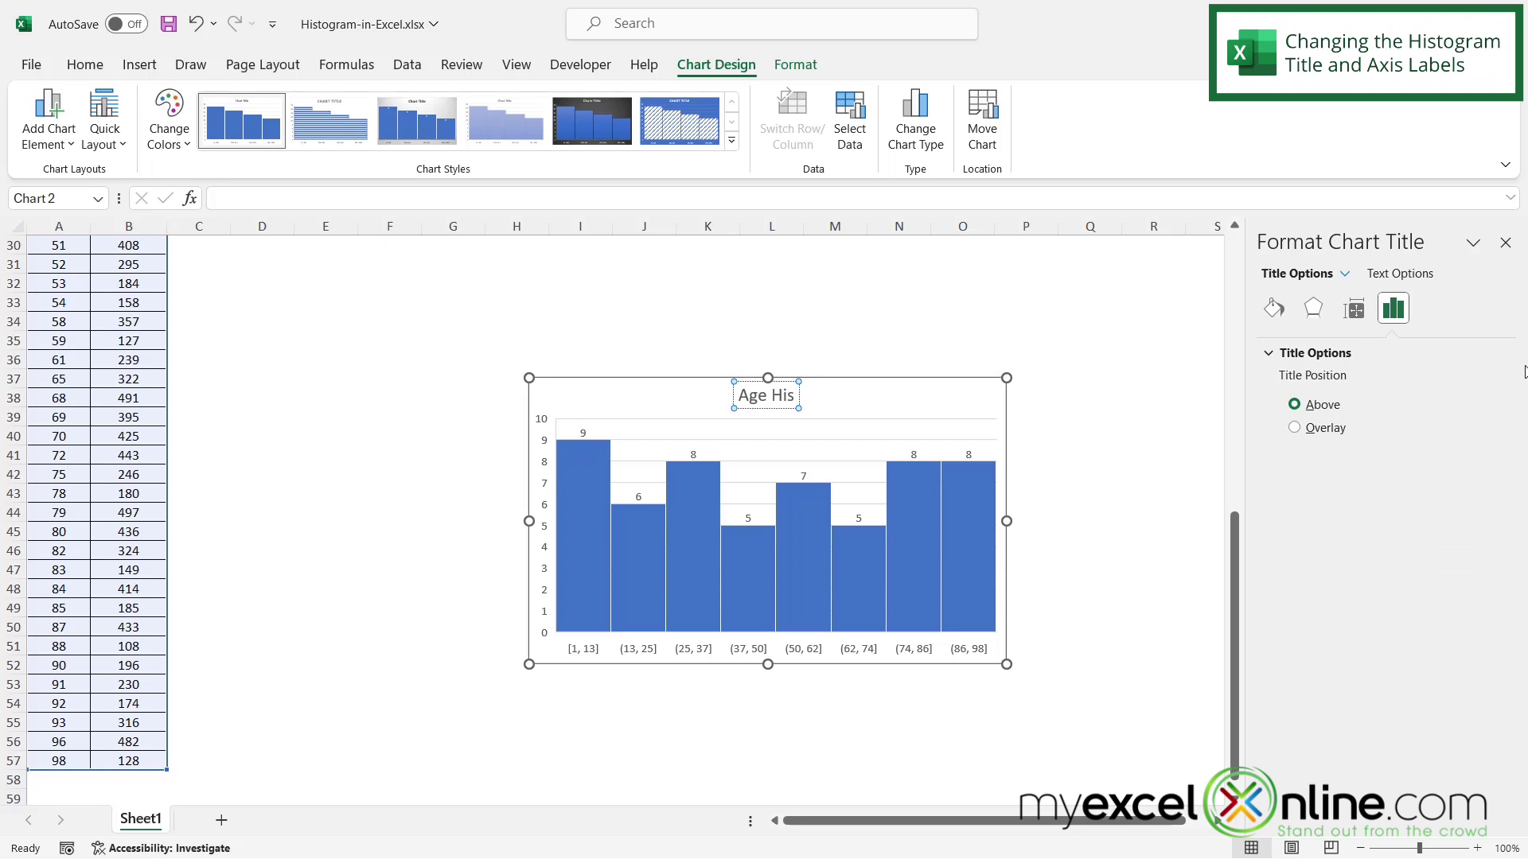
left_click(868, 418)
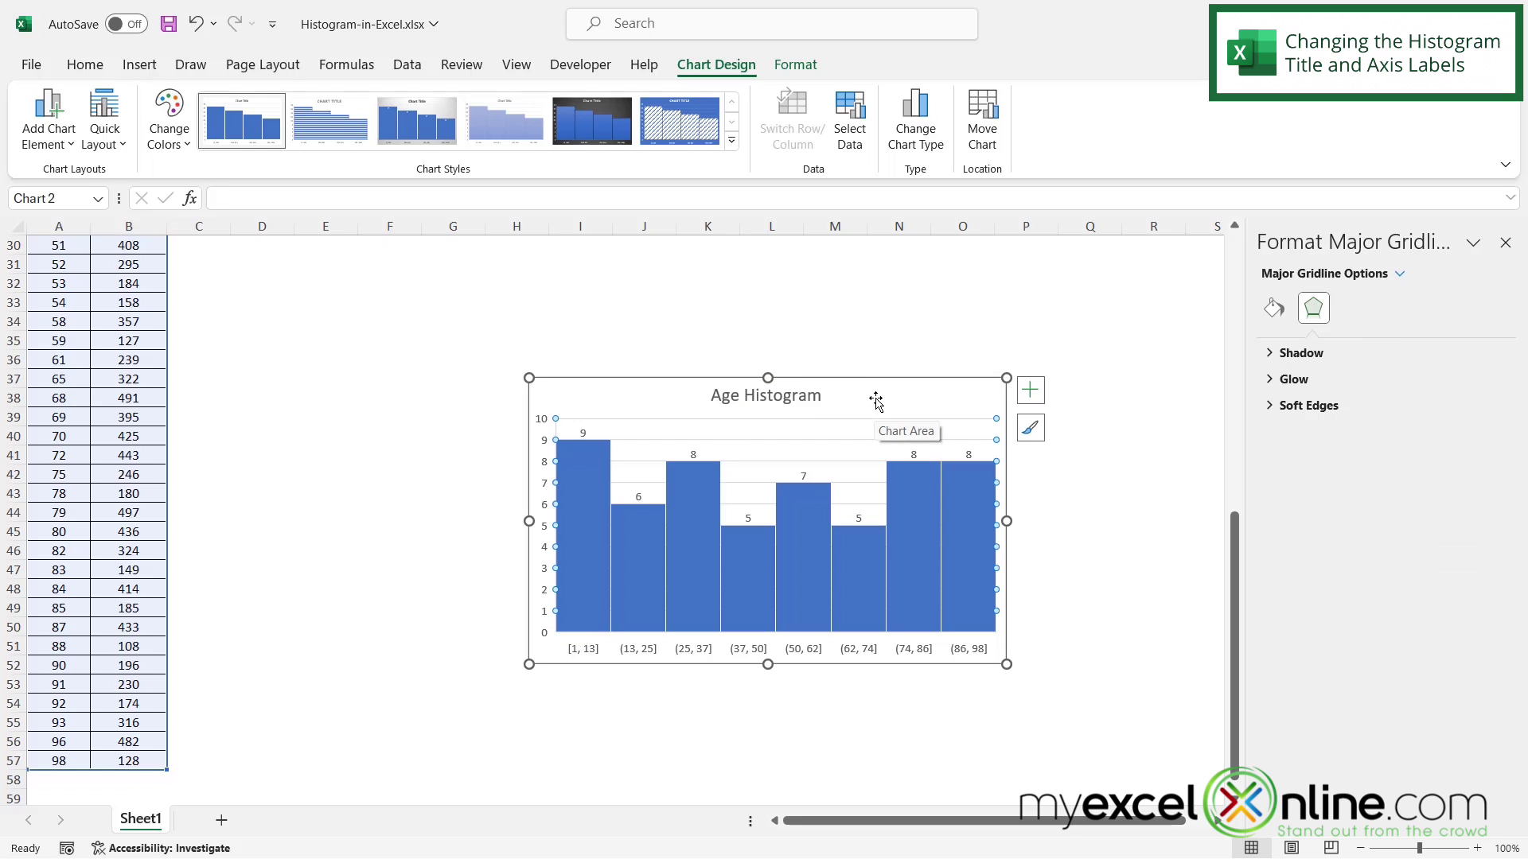
Add Primary Horizontal and Primary Vertical axis titles to the chart
left_click(73, 146)
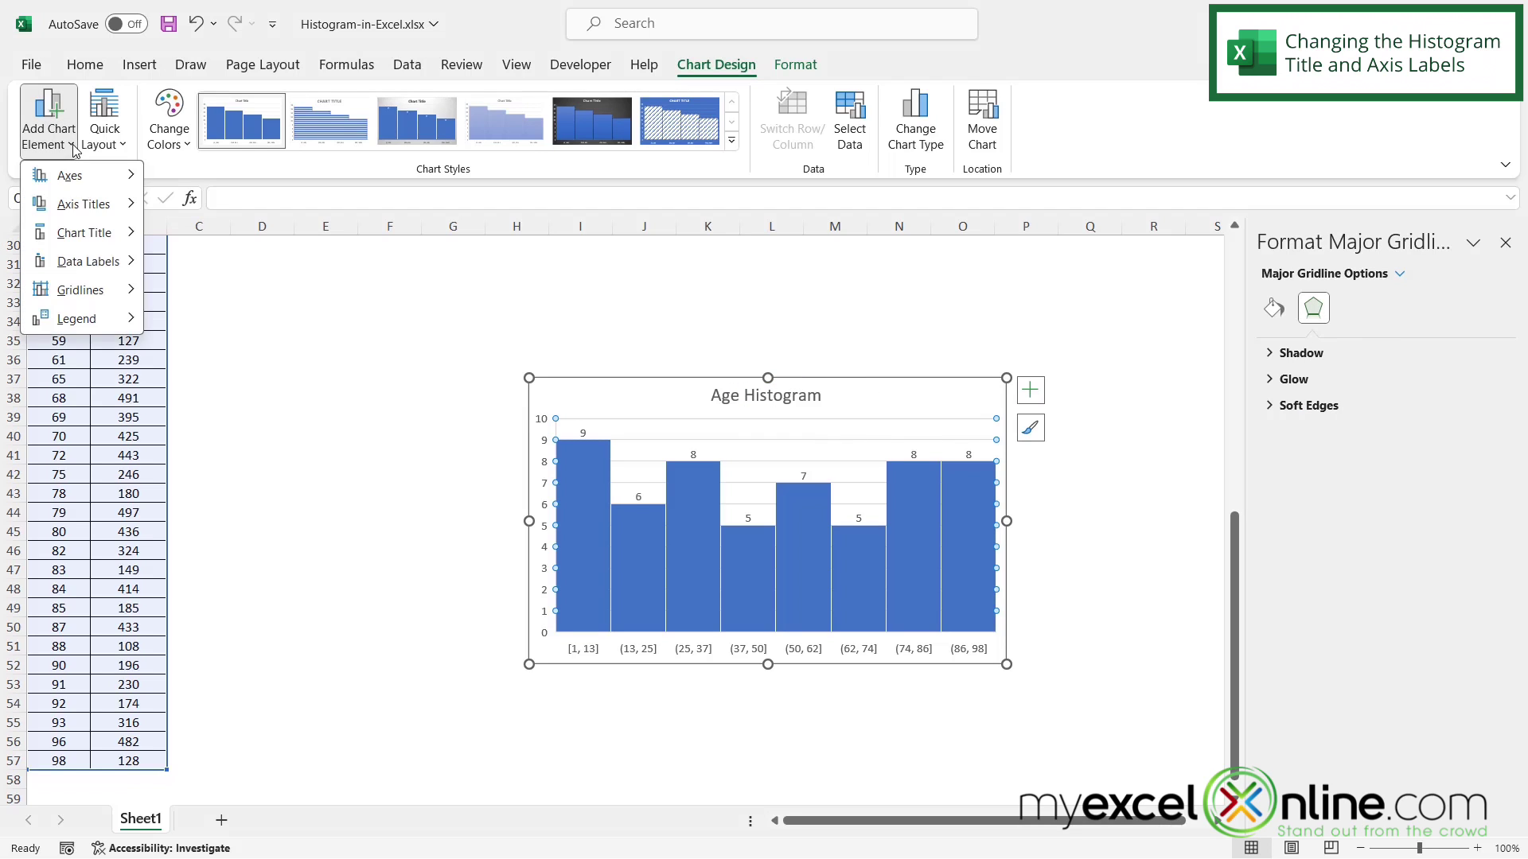
mouse_move(94, 209)
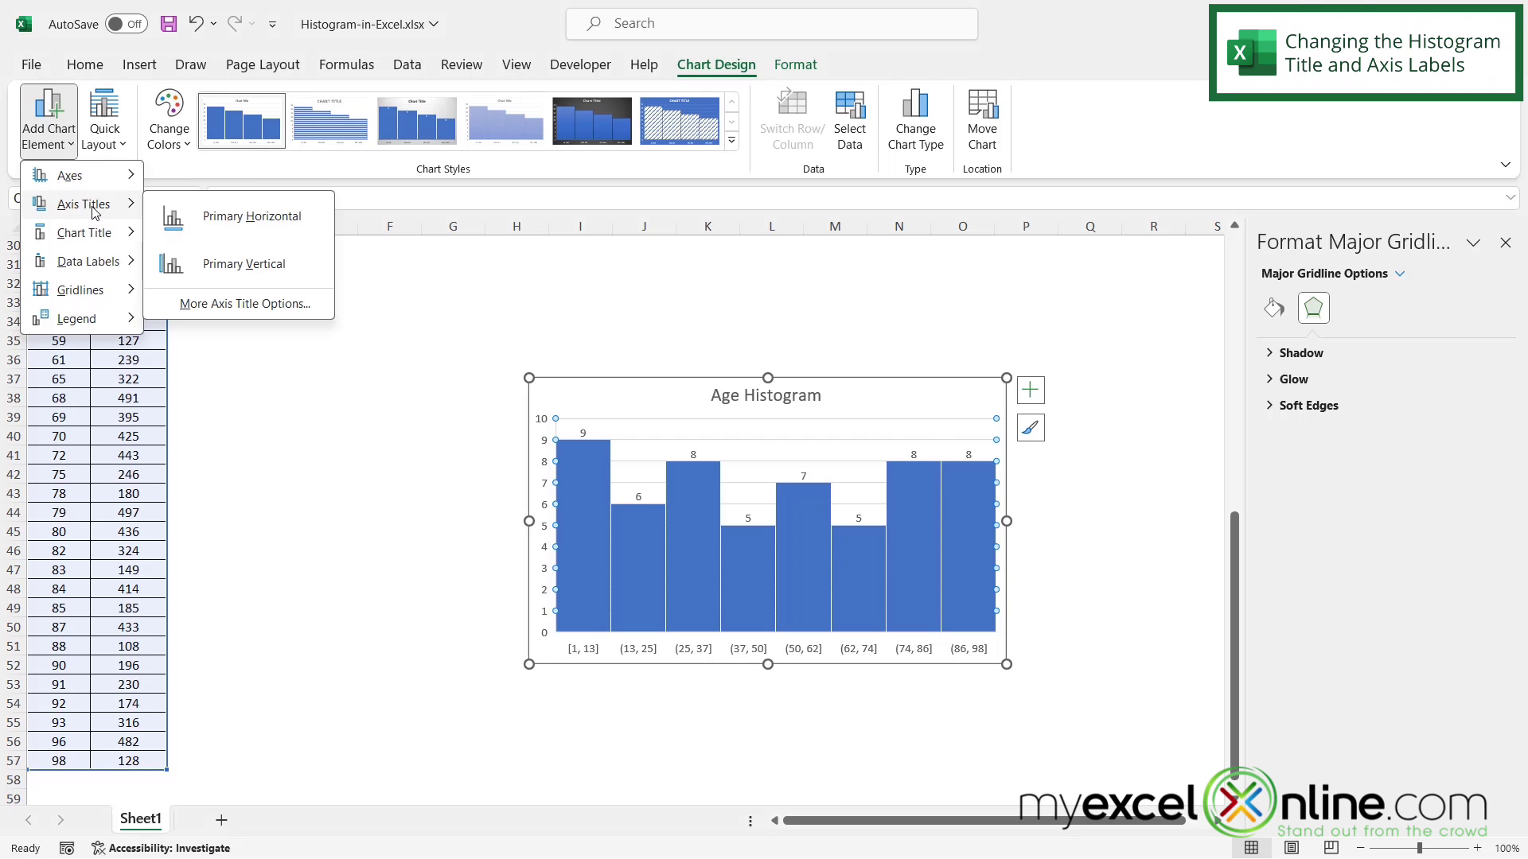
left_click(251, 221)
left_click(254, 228)
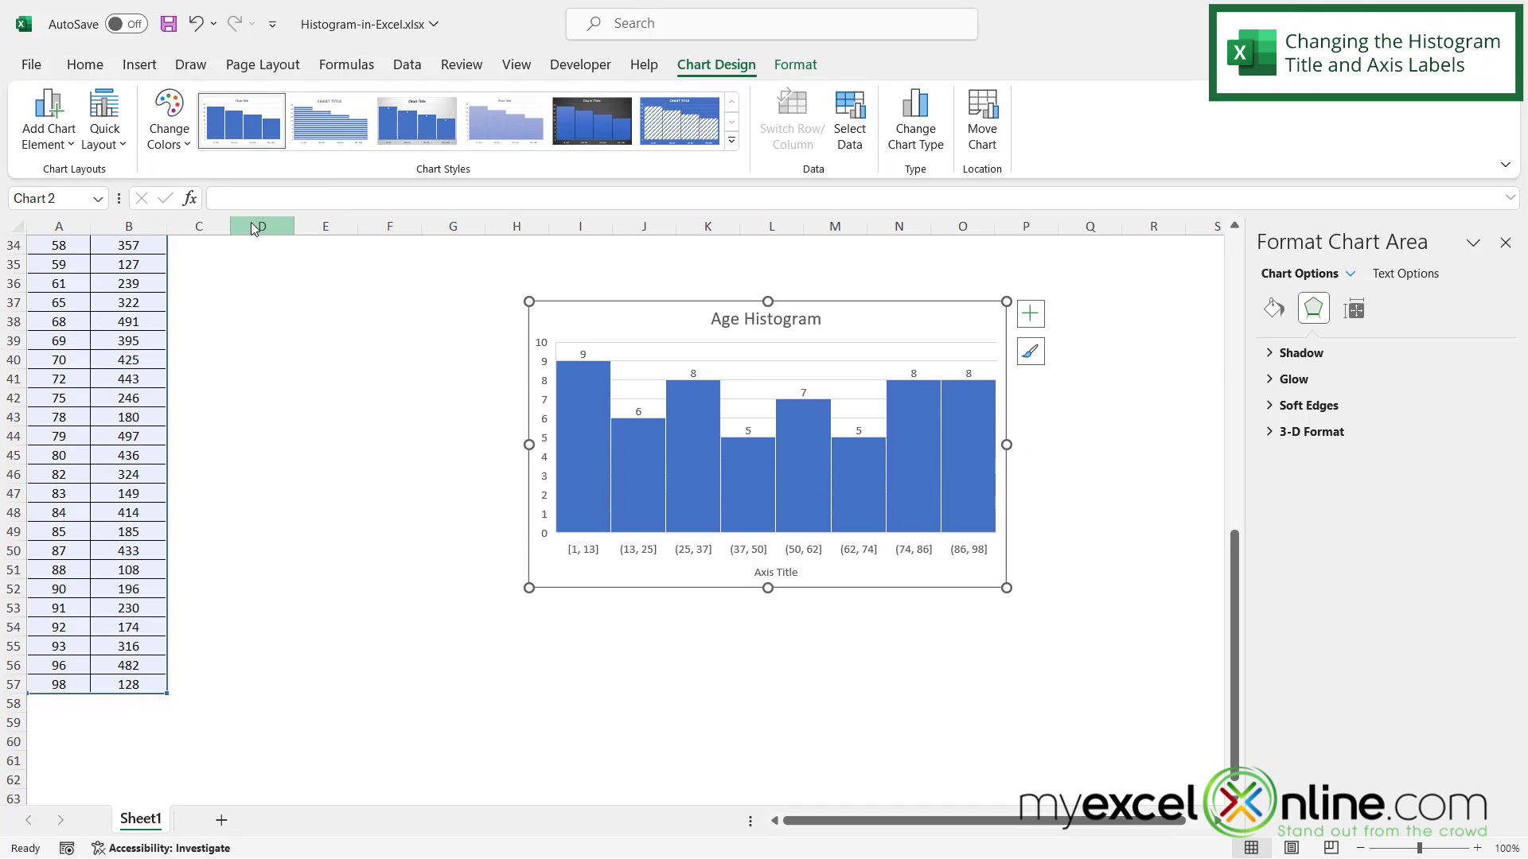
left_click(49, 134)
mouse_move(103, 209)
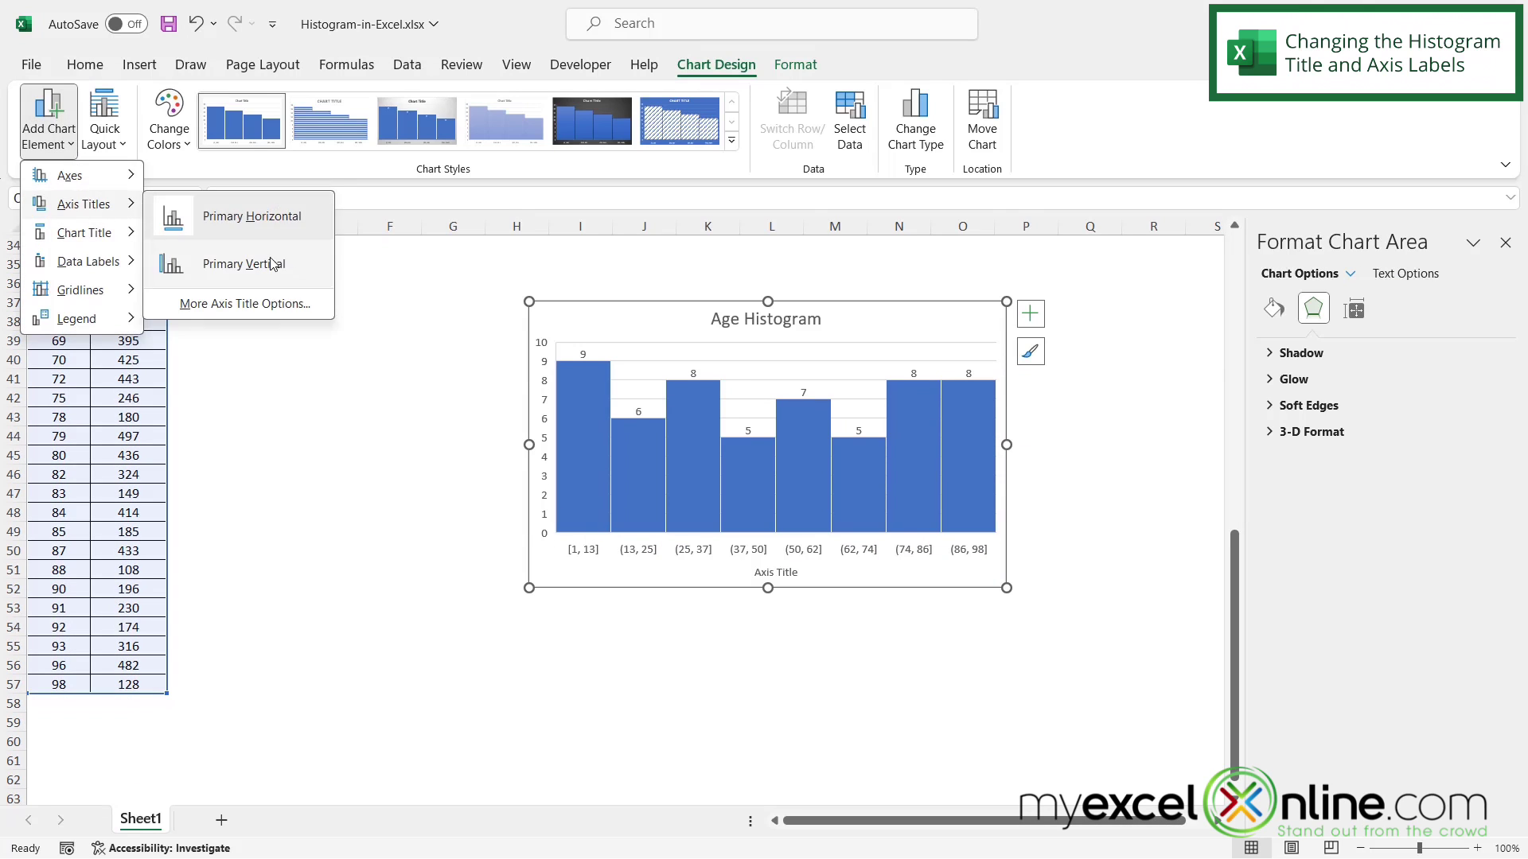
left_click(254, 258)
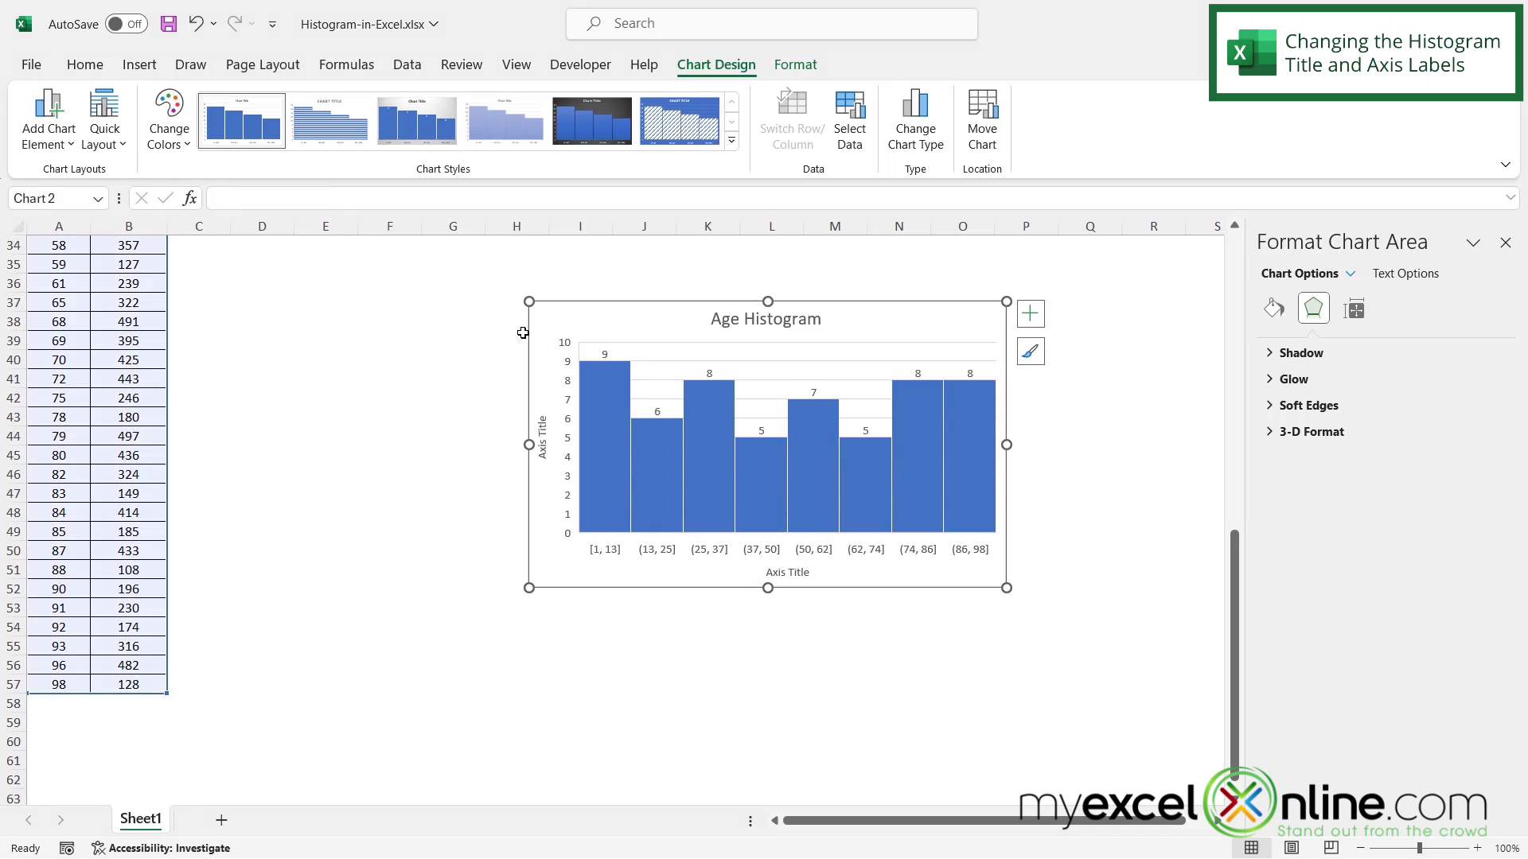
Rename the horizontal axis title to 'Age' and clear the vertical axis title's placeholder text
left_click(800, 573)
triple_click(770, 571)
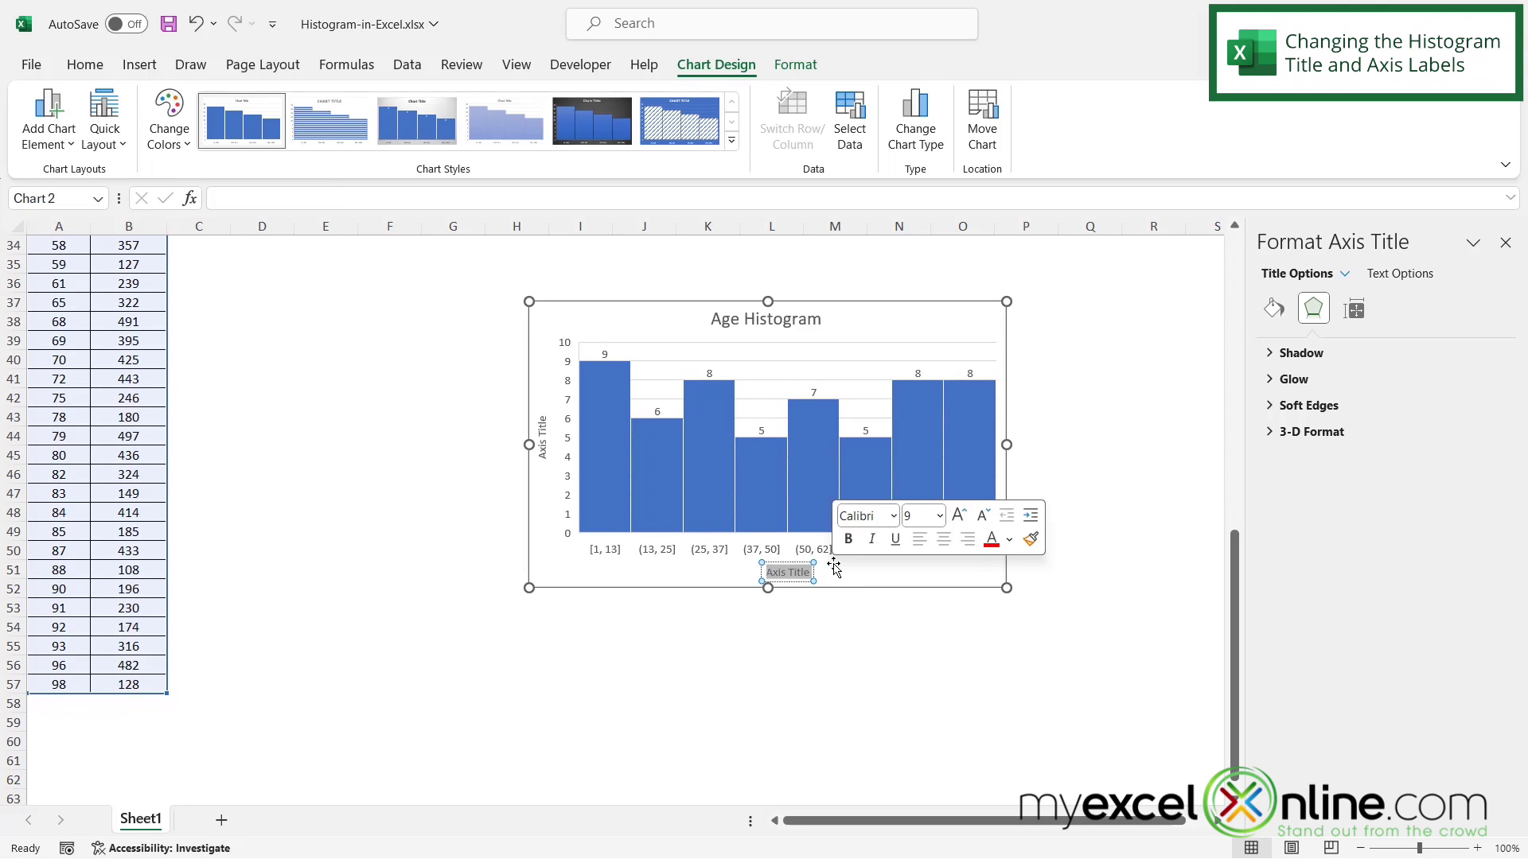
type("Age")
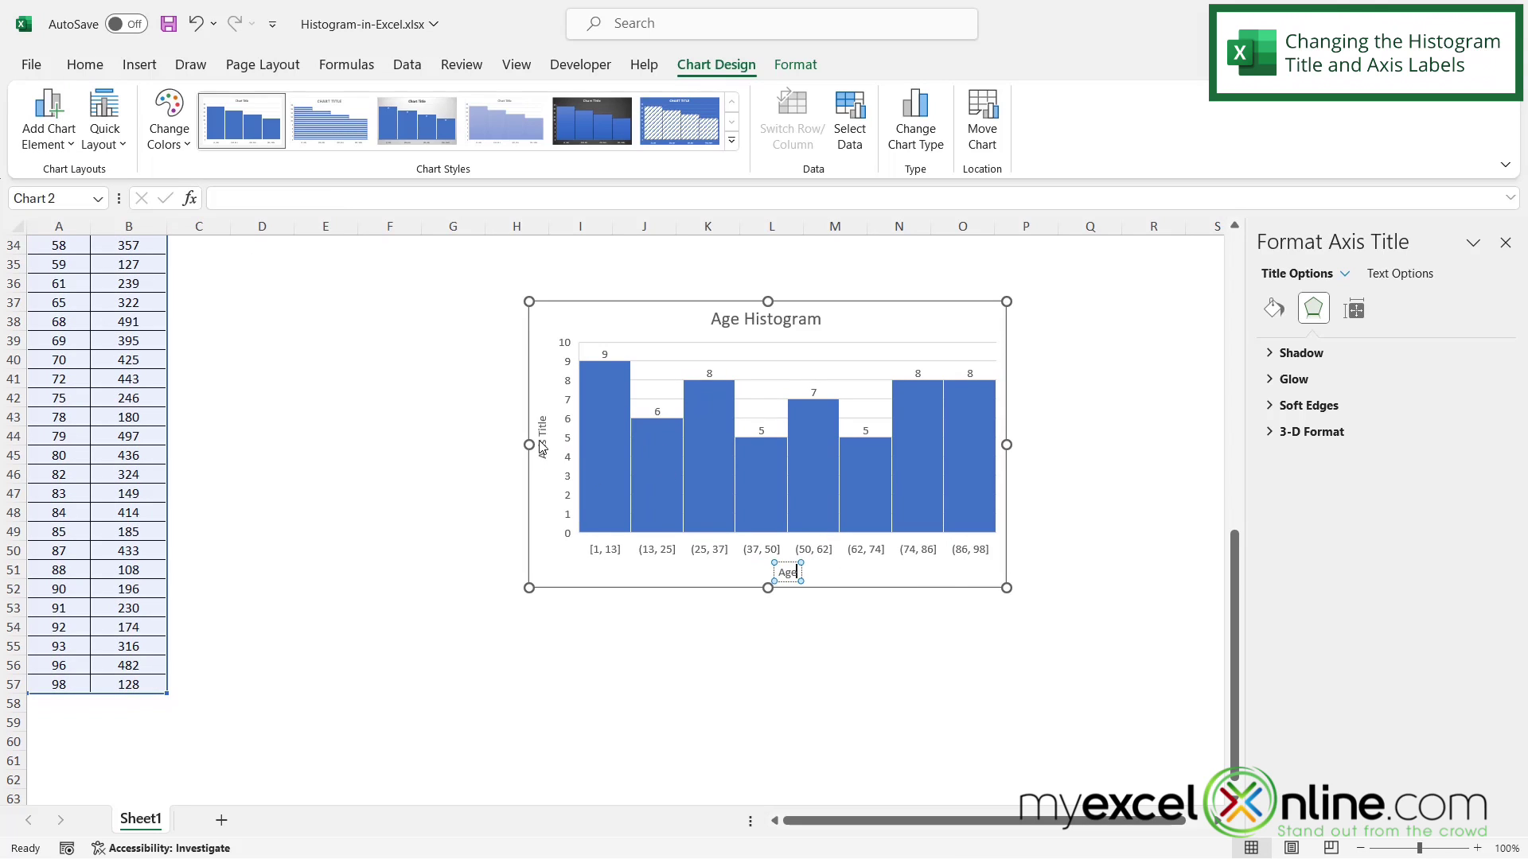
left_click(542, 438)
triple_click(542, 440)
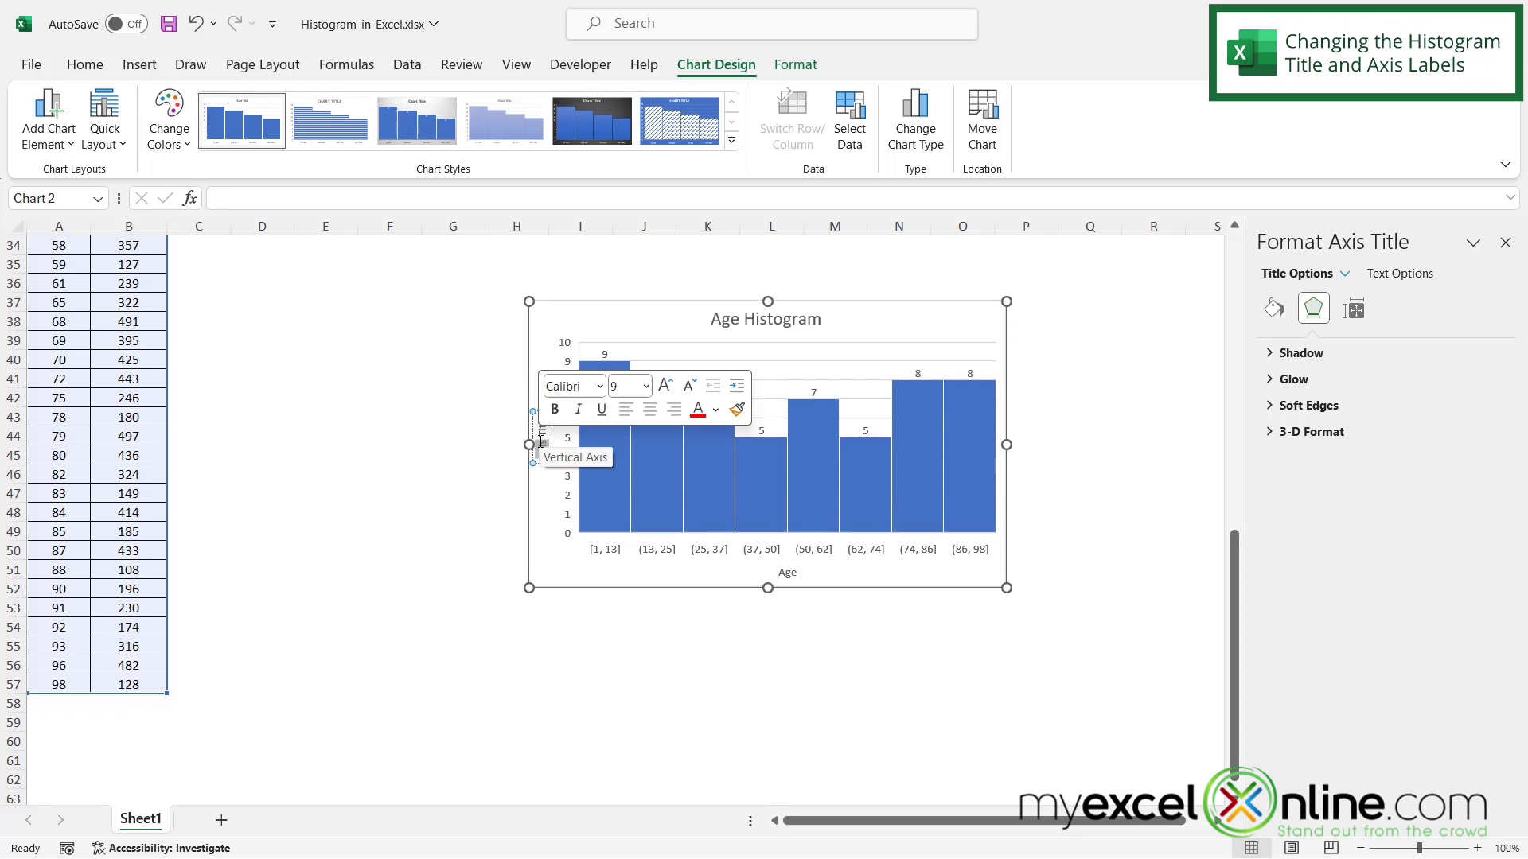
key("BackSpace")
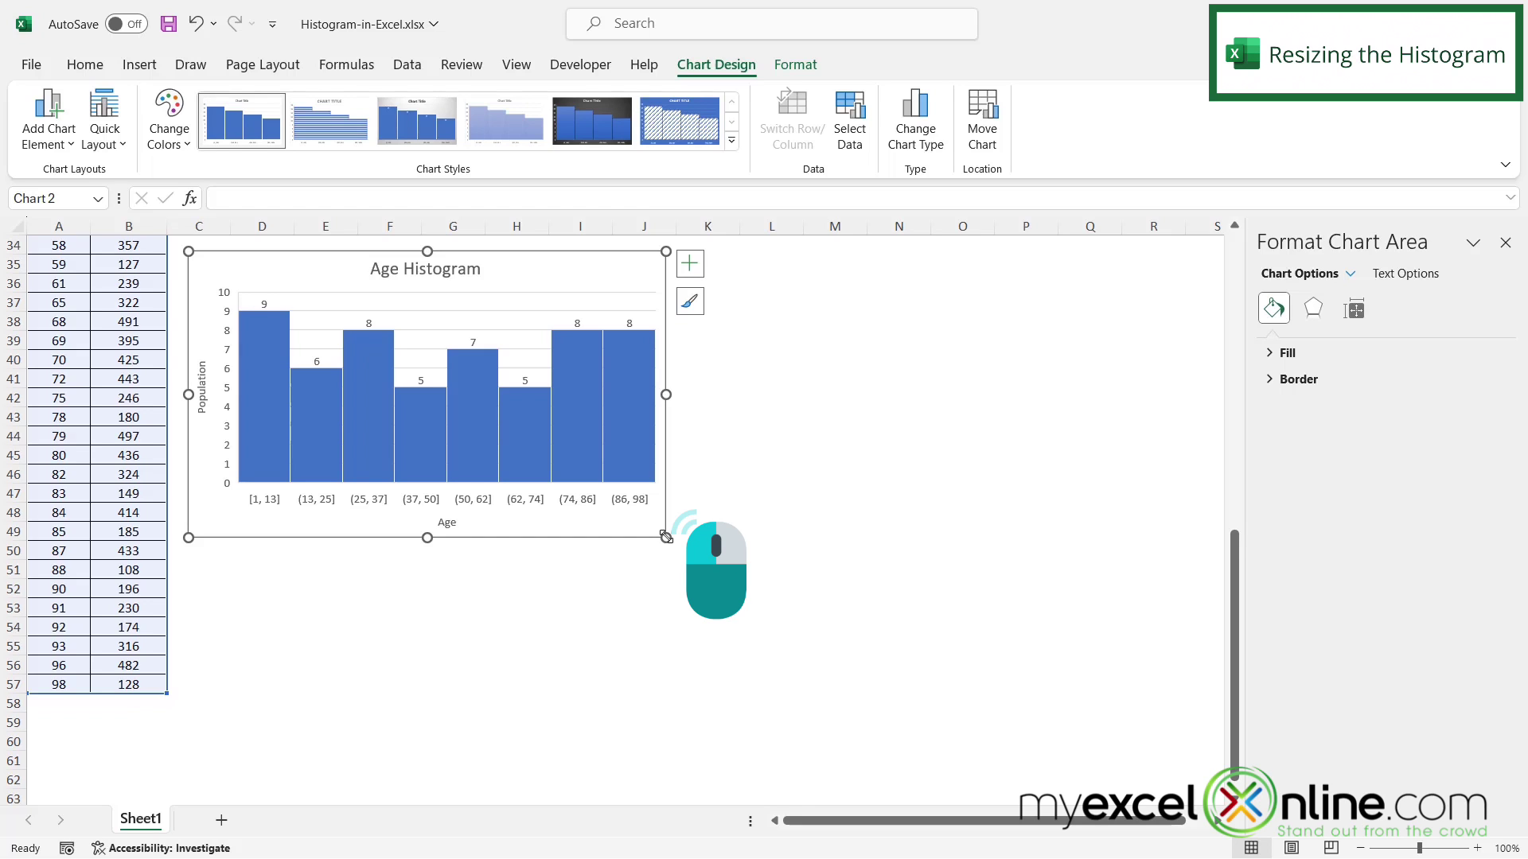
Enlarge the chart toward the lower right and set its gridlines to No line
left_click_drag(666, 537, 1181, 698)
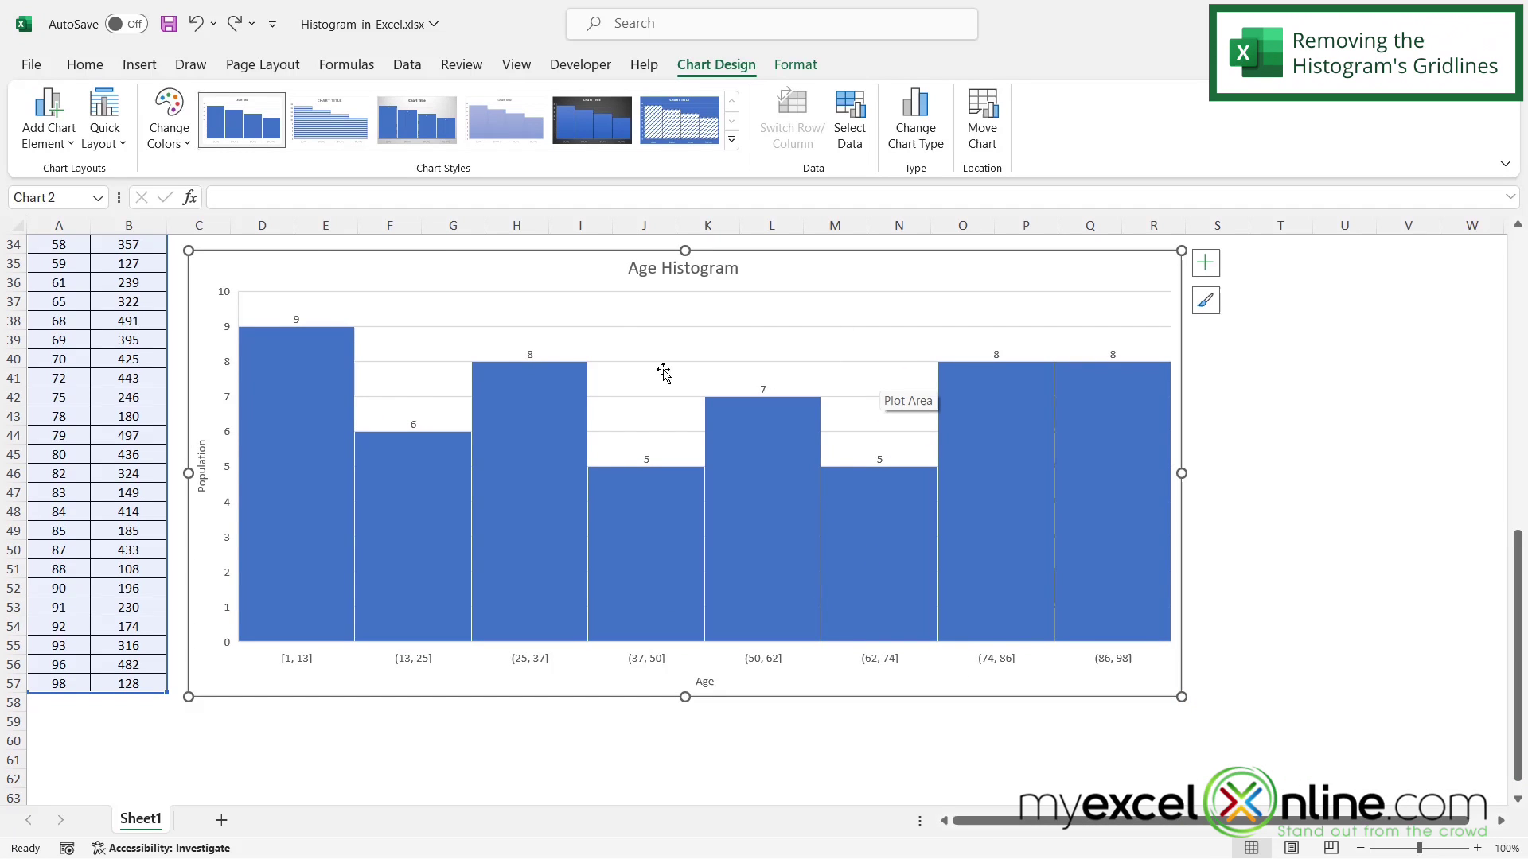
left_click(71, 148)
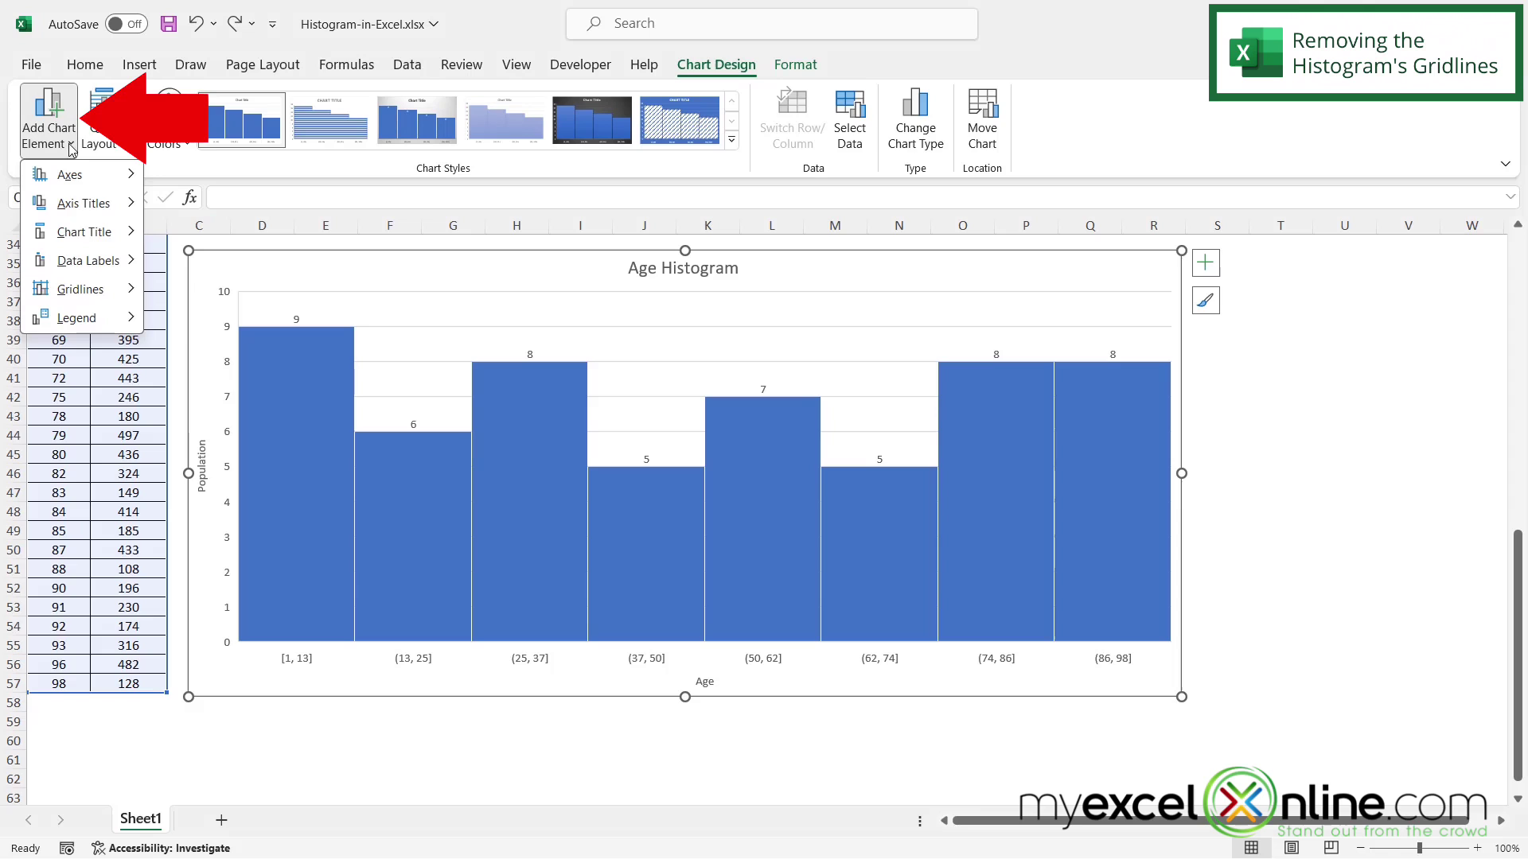
mouse_move(95, 296)
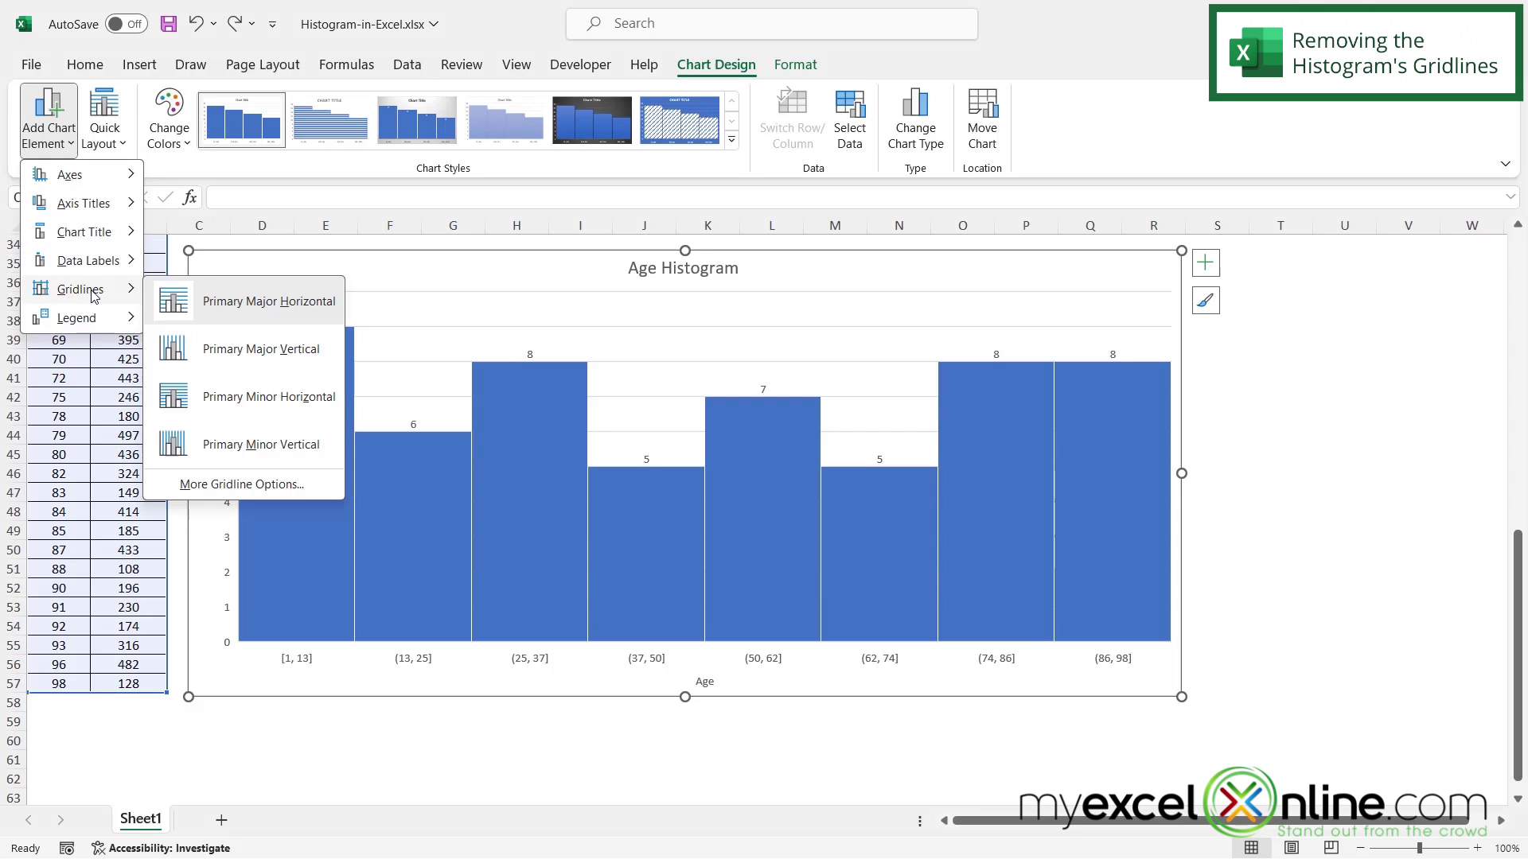
left_click(242, 484)
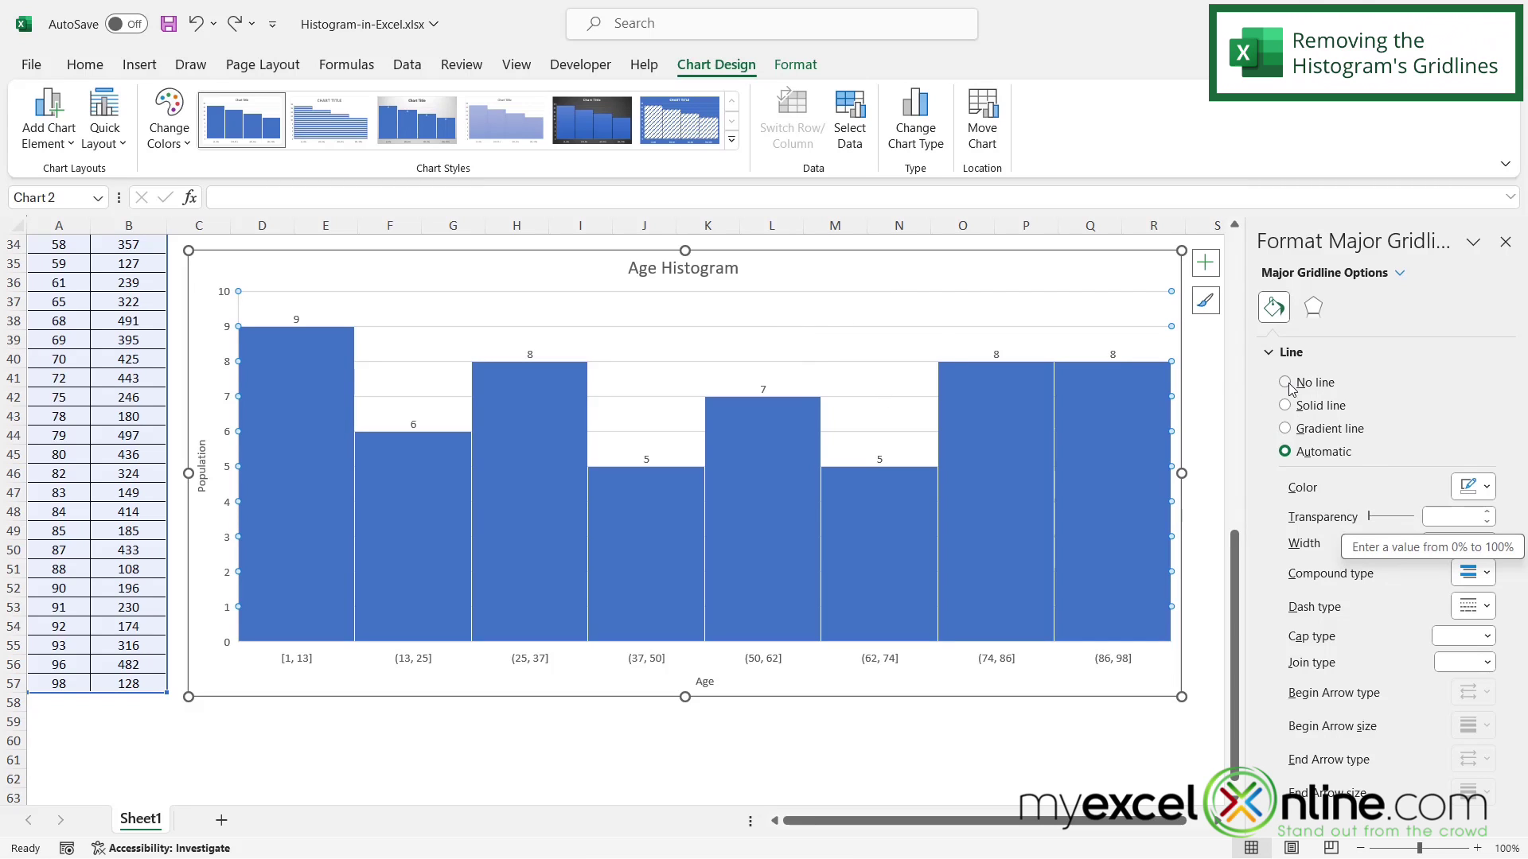
left_click(1287, 383)
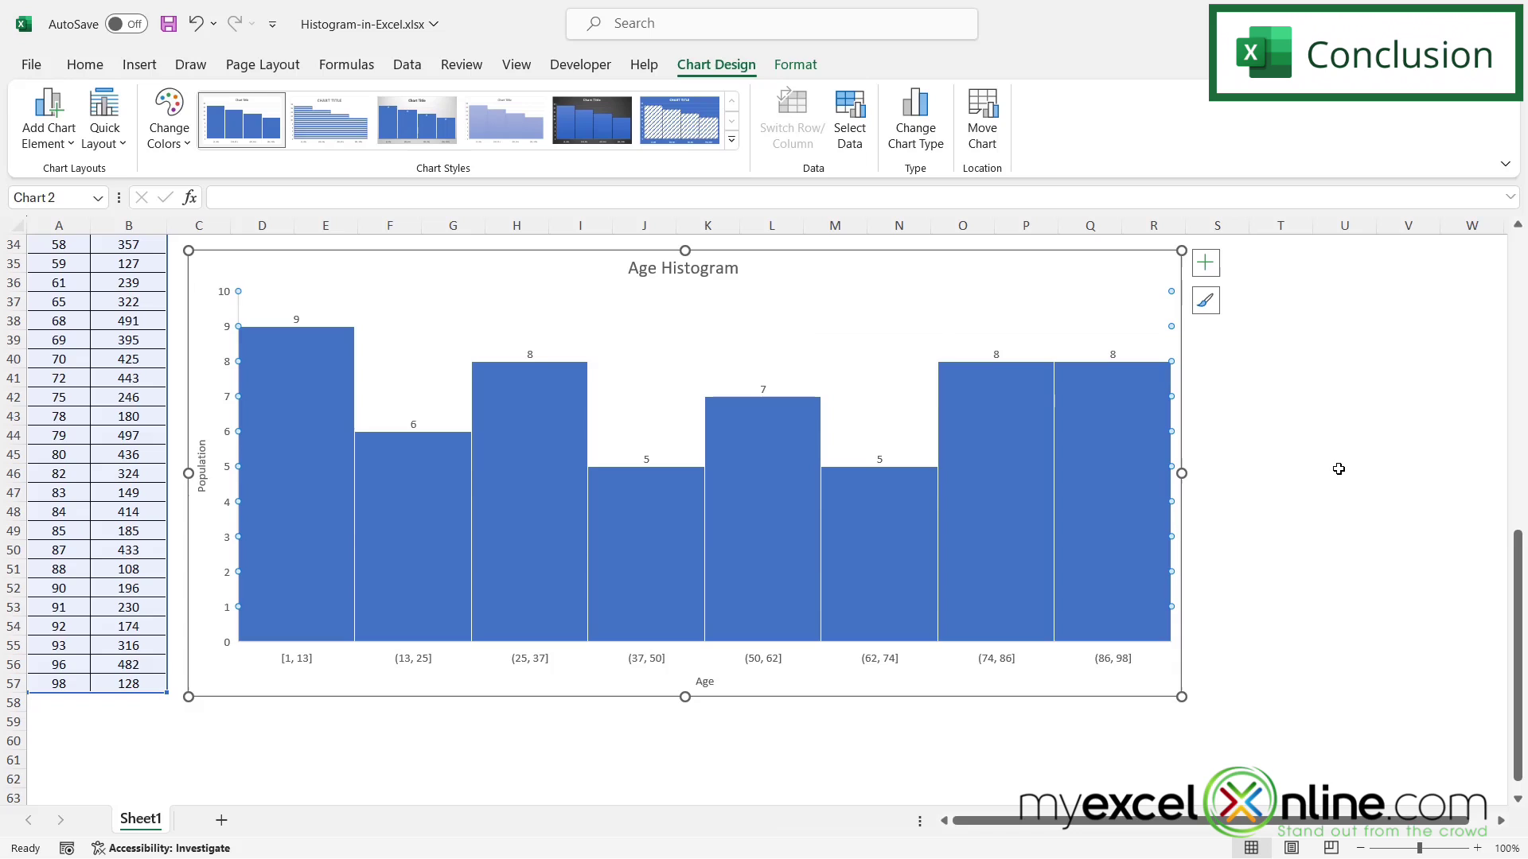